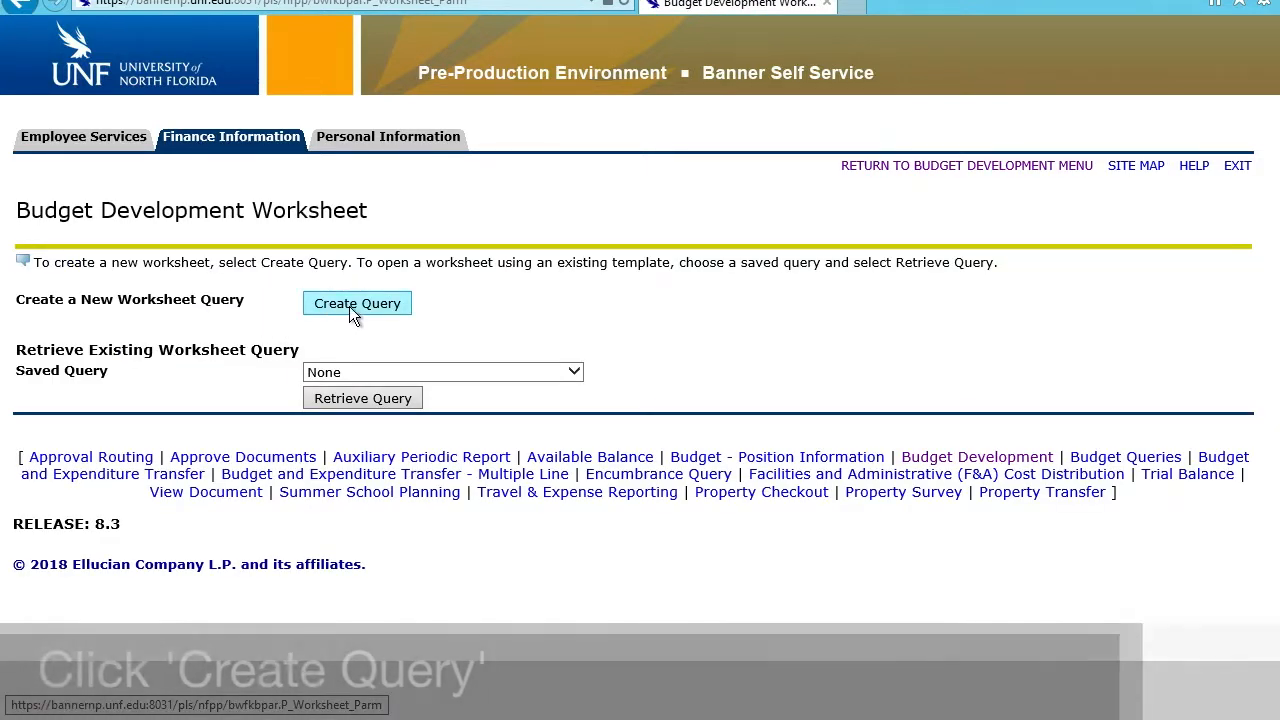
Step: Create a new worksheet query with the Adopted Budget and Permanent Budget Adjustments columns
left_click(349, 306)
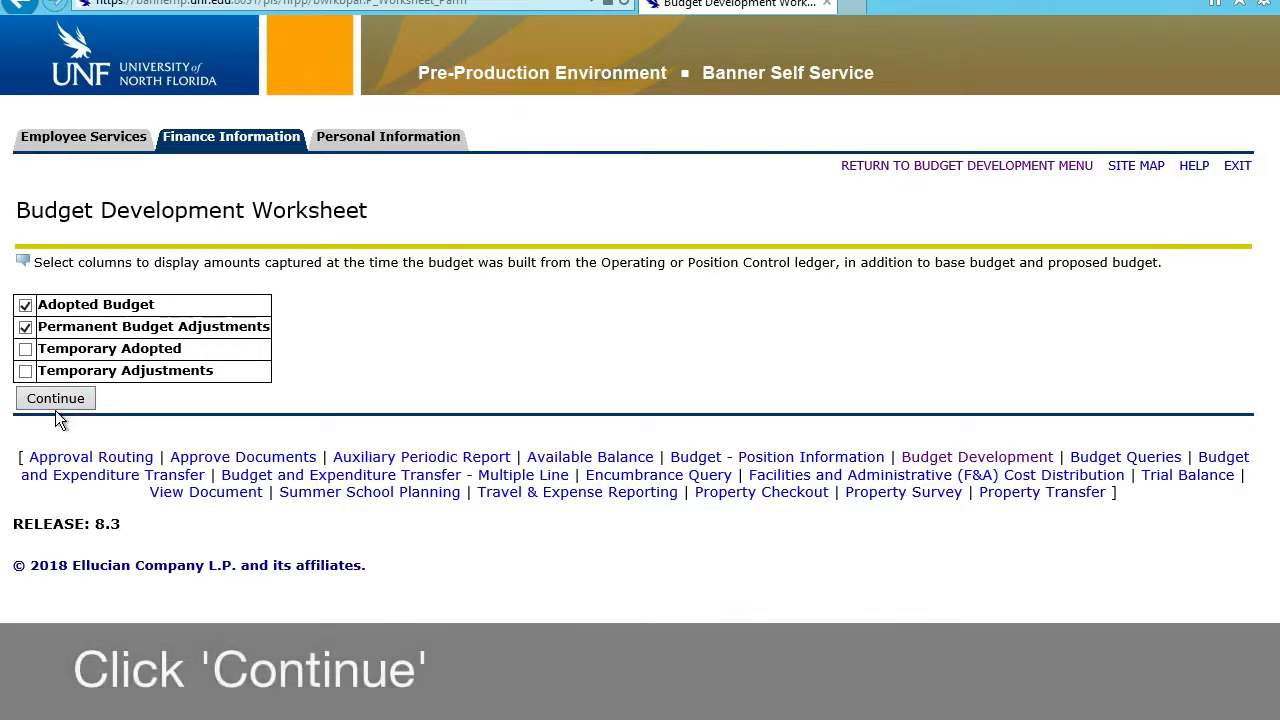
left_click(54, 398)
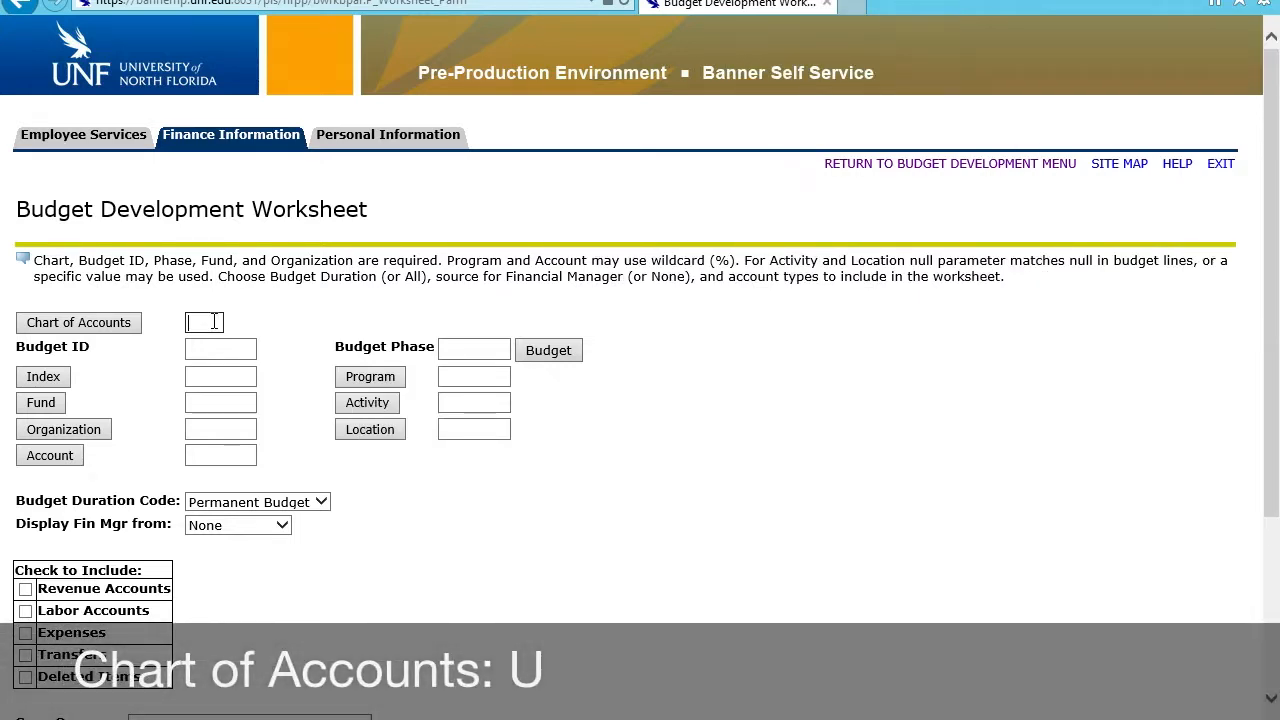
Step: Fill in the query with Chart of Accounts U, Budget ID FY19, Budget Phase NONEG and Index 362034
type("U")
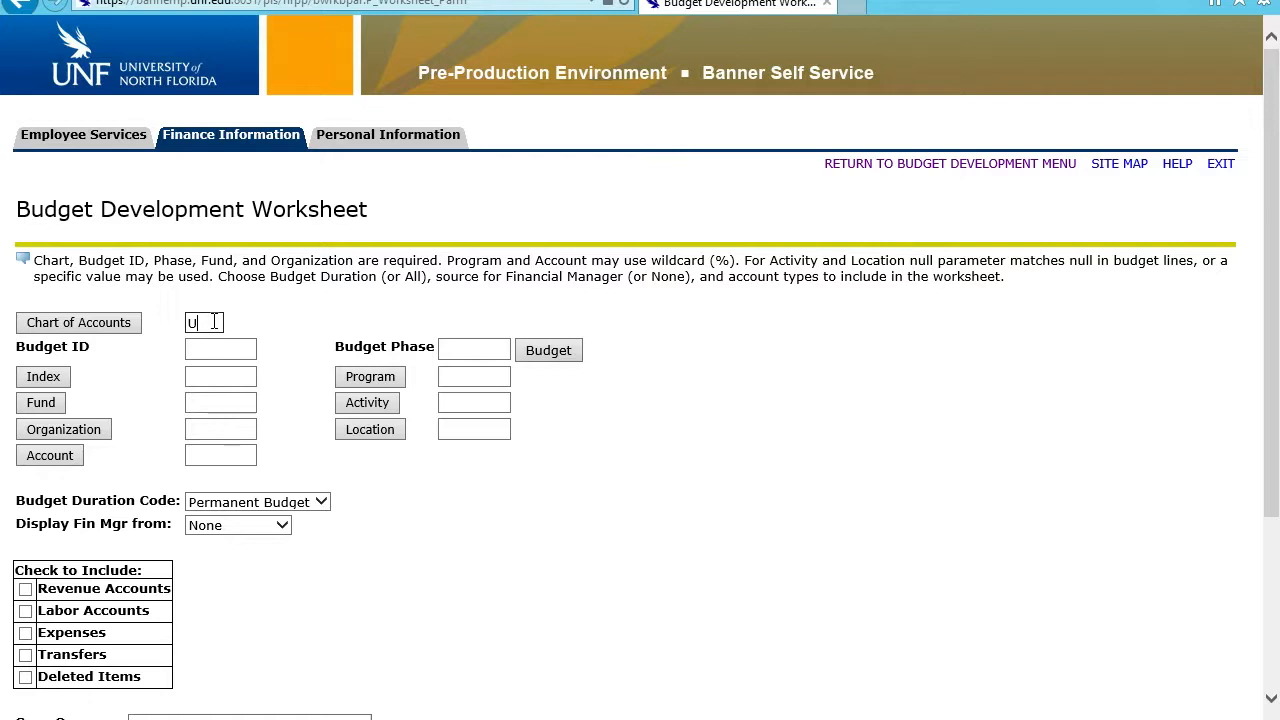
left_click(214, 347)
left_click(214, 347)
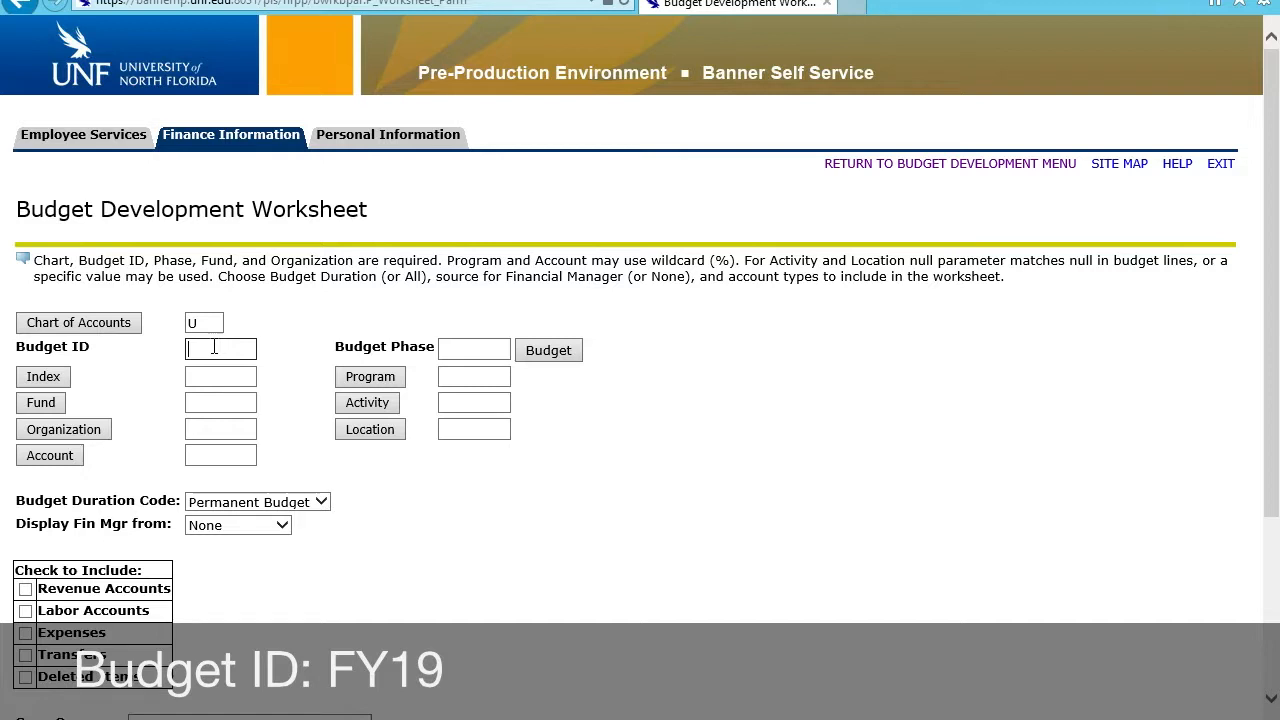
type("FY19")
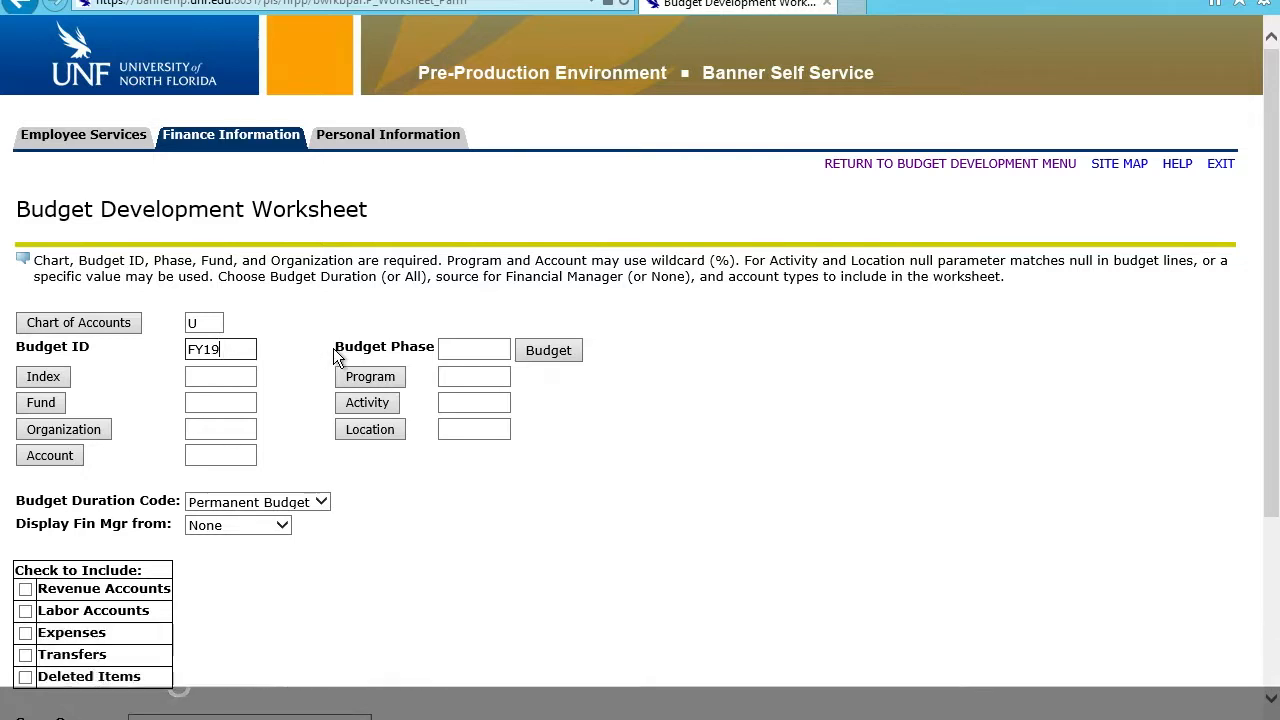
left_click(472, 352)
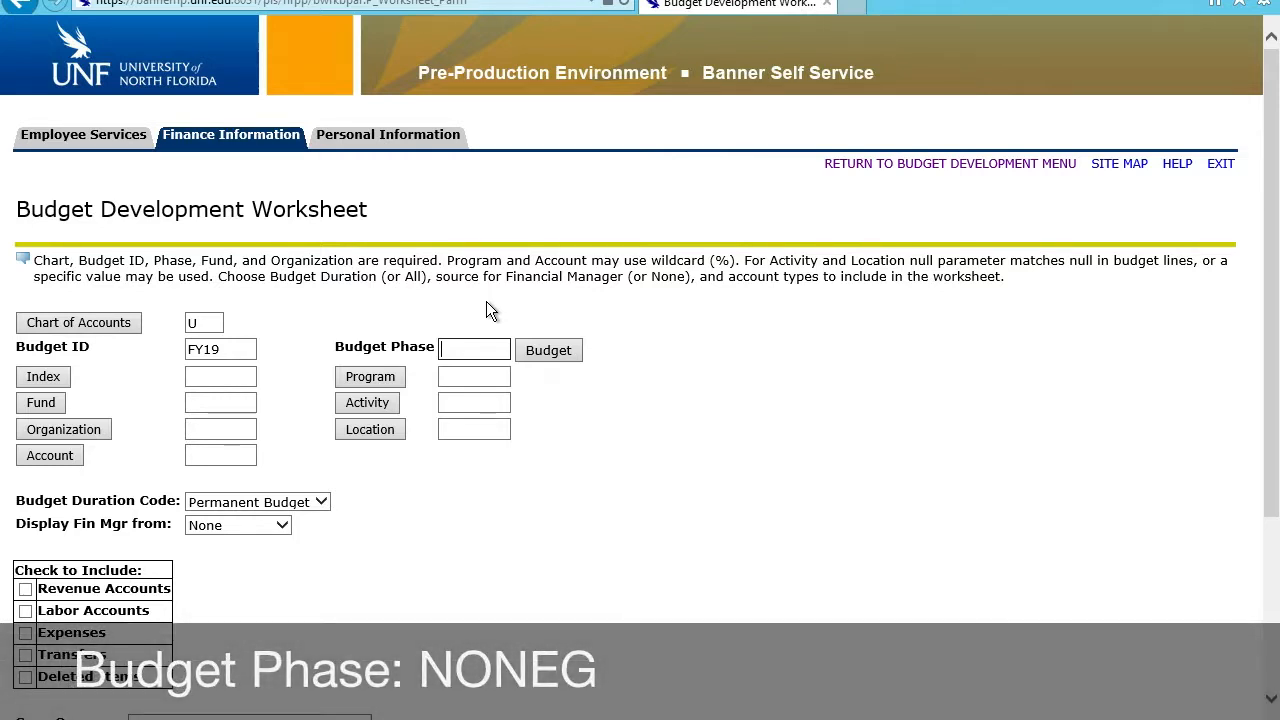
type("NONEG")
left_click(246, 376)
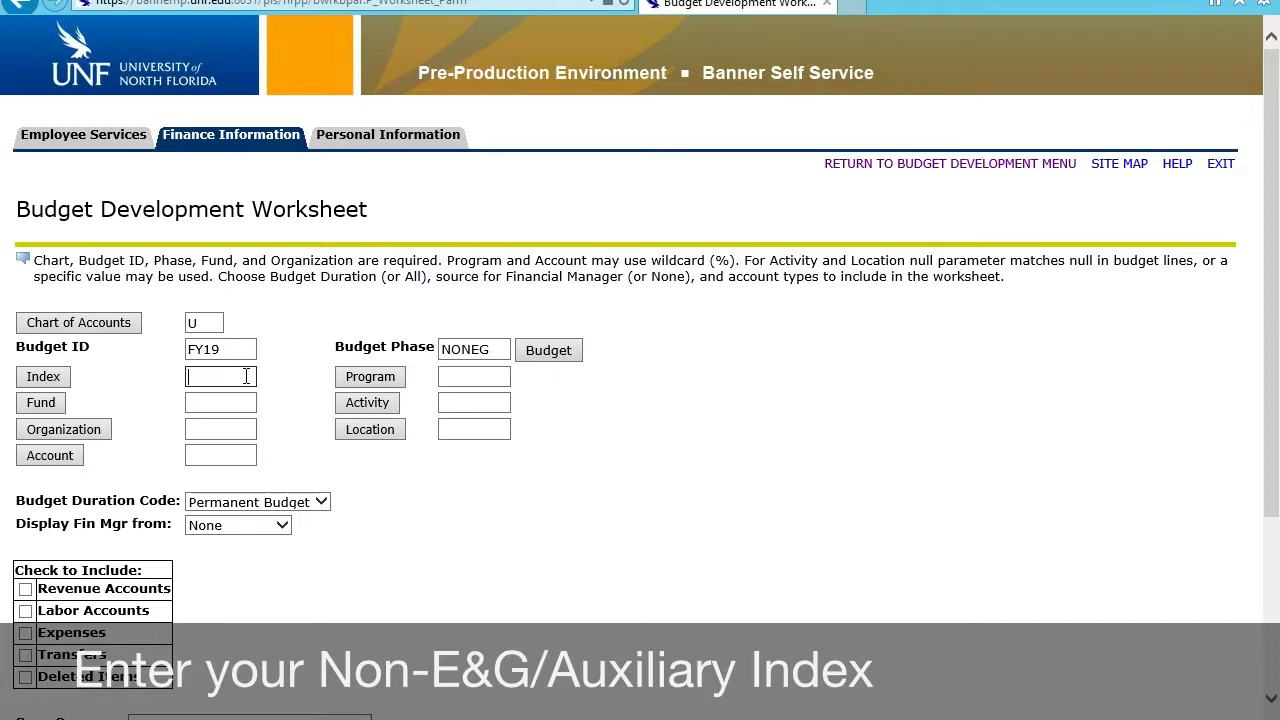
type("362034")
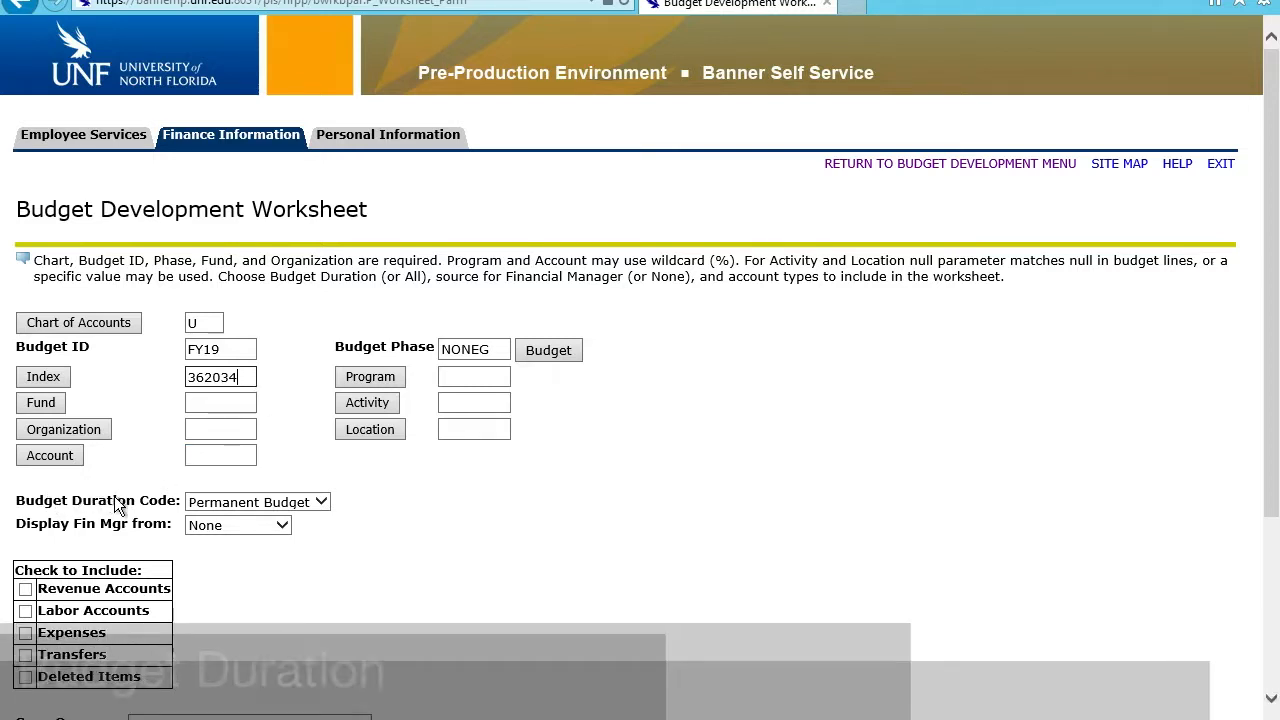
Step: Set the duration to Permanent Budget, include Revenue Accounts, Labor Accounts, Expenses and Transfers, and submit the query
left_click(313, 507)
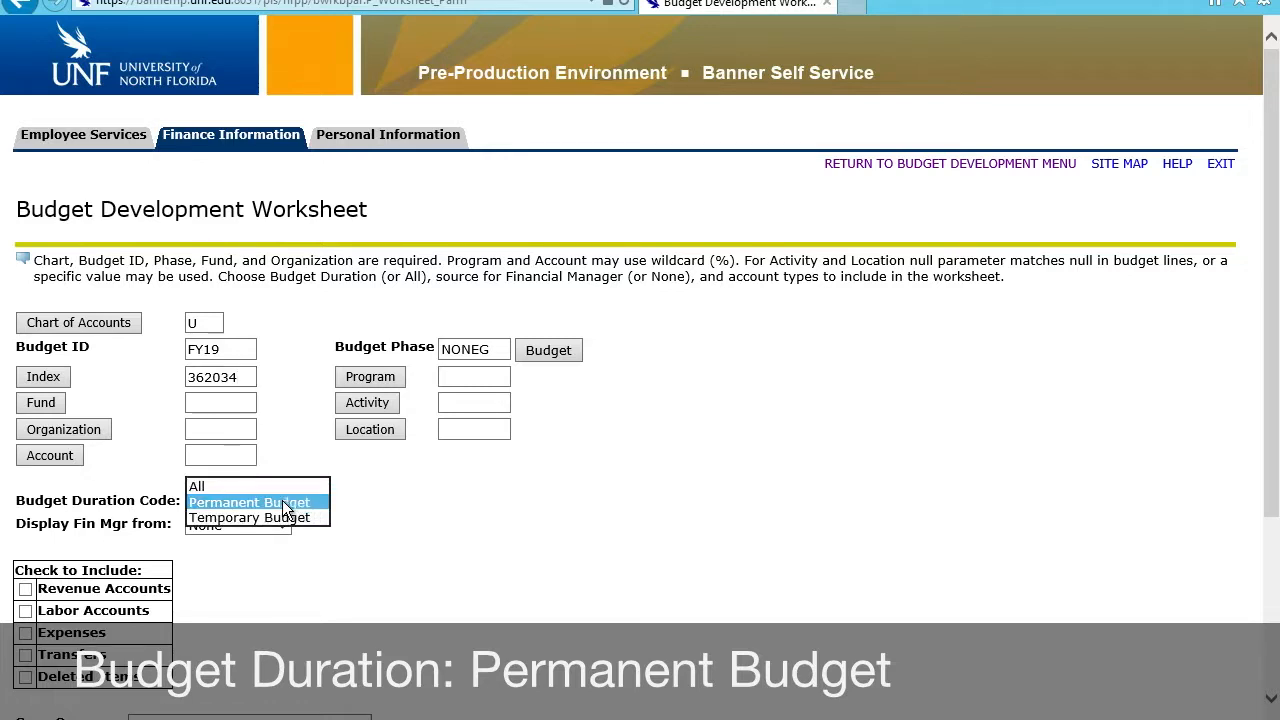
left_click(282, 501)
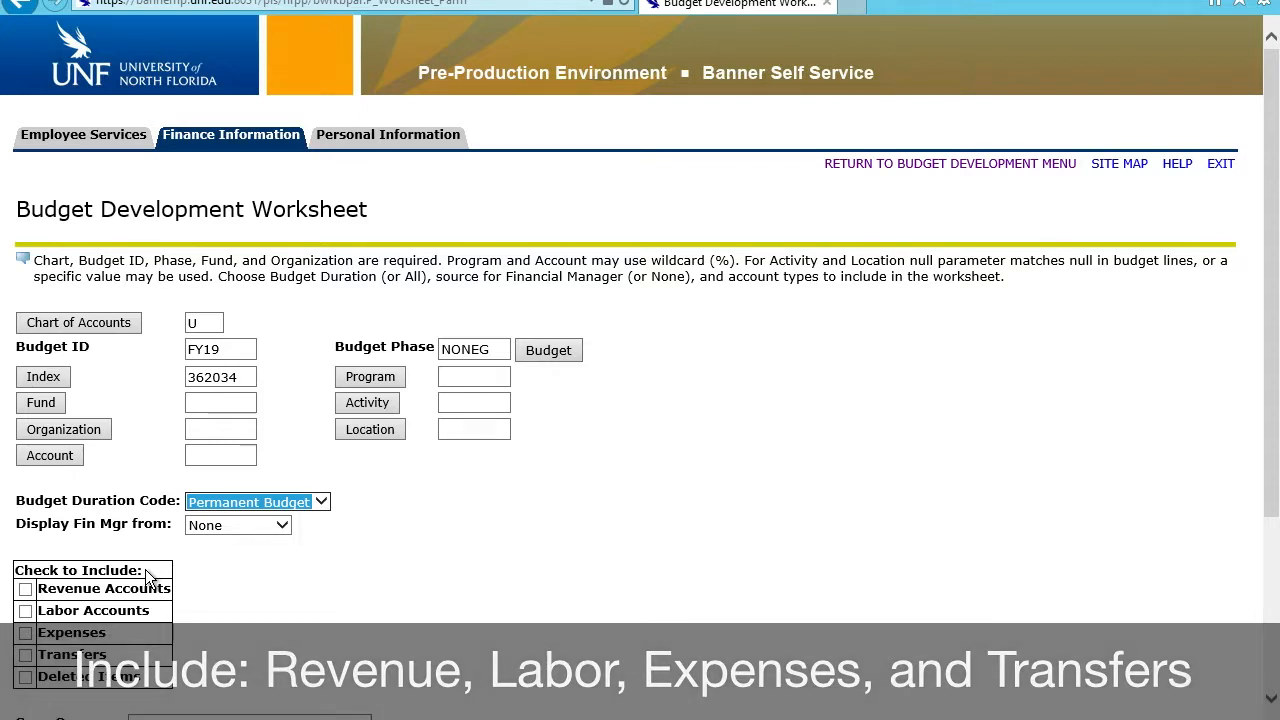
left_click(25, 592)
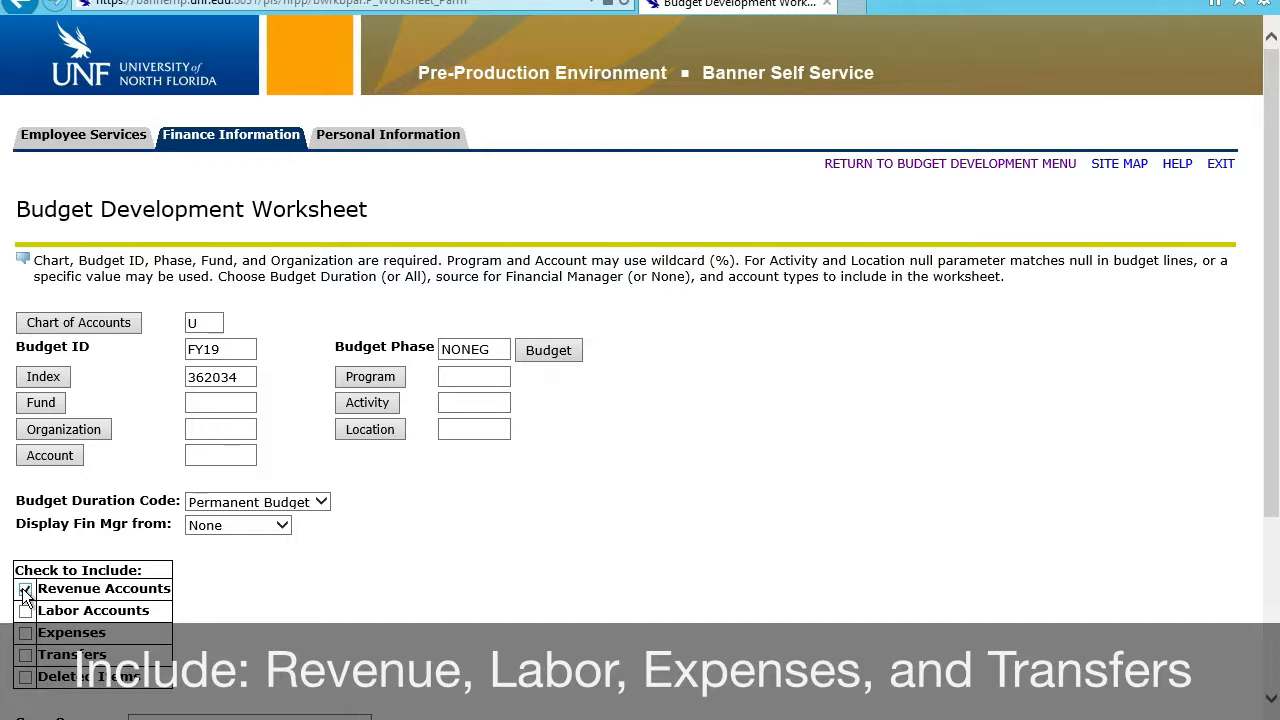
left_click(26, 613)
left_click(25, 655)
scroll(150, 590, "down", 2)
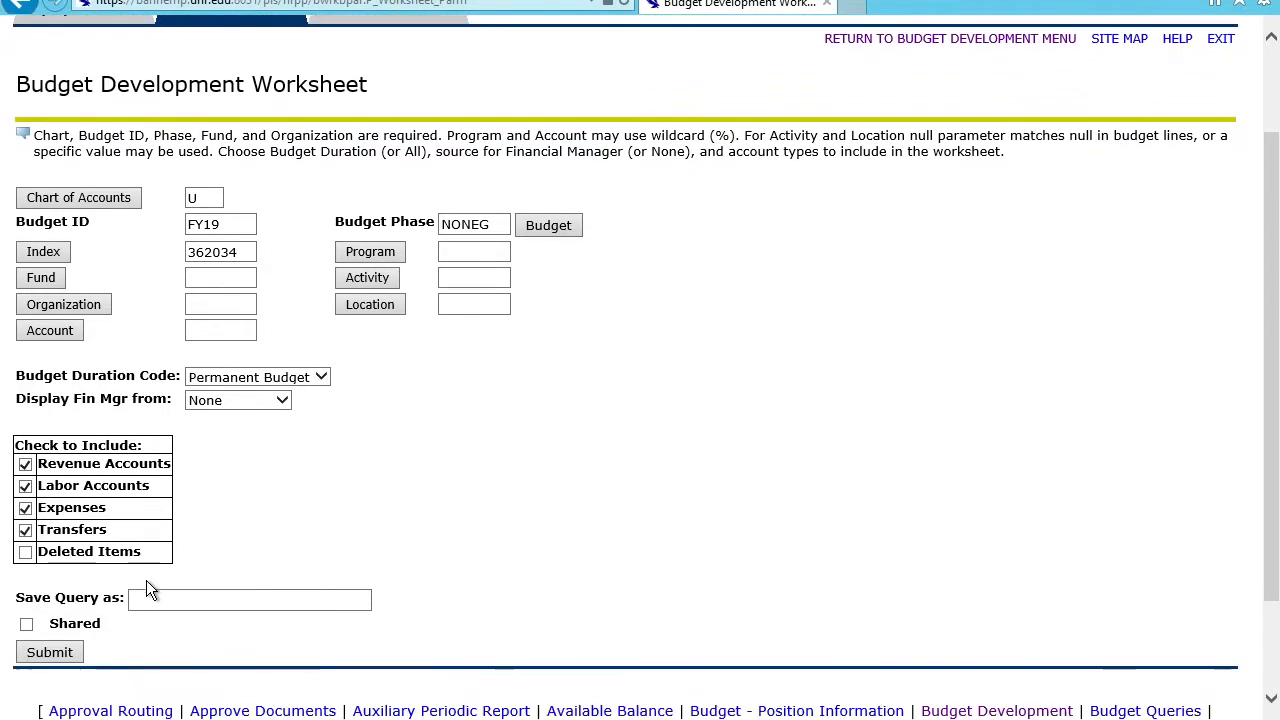
left_click(66, 656)
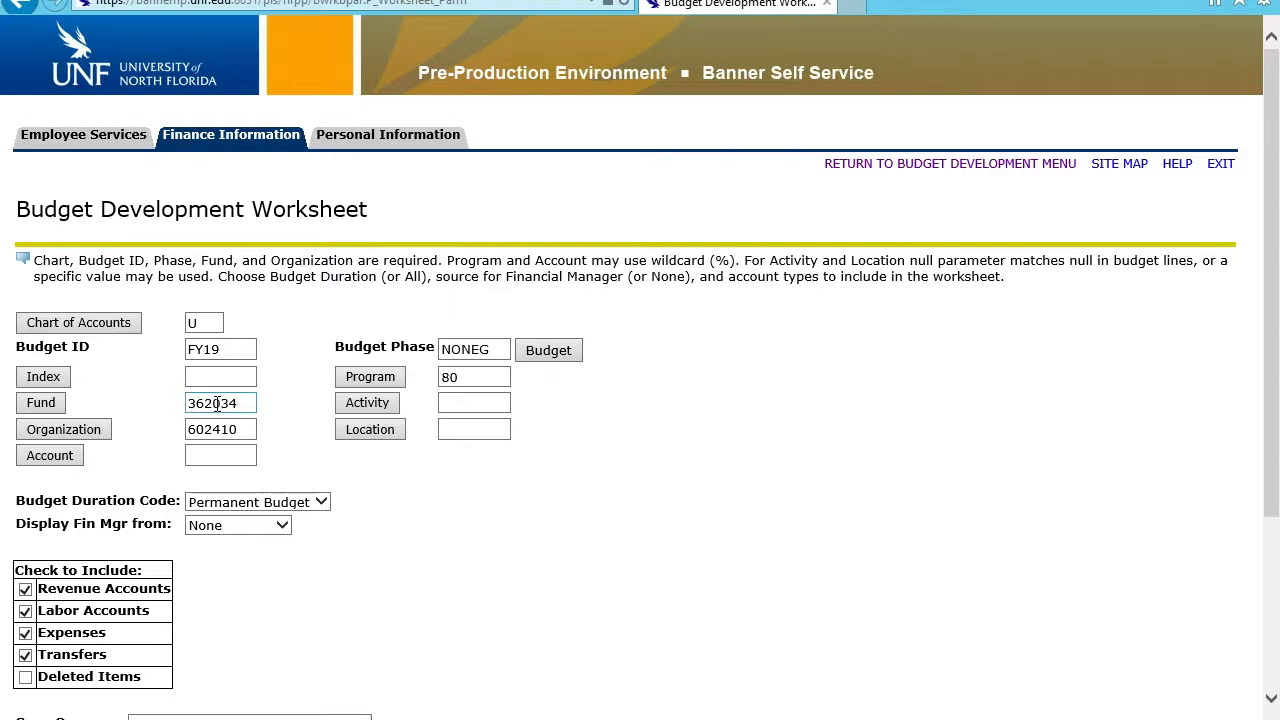
Step: Check the populated fund, organization and program codes and submit the query again to open the budget worksheet
left_click(441, 374)
scroll(435, 372, "down", 3)
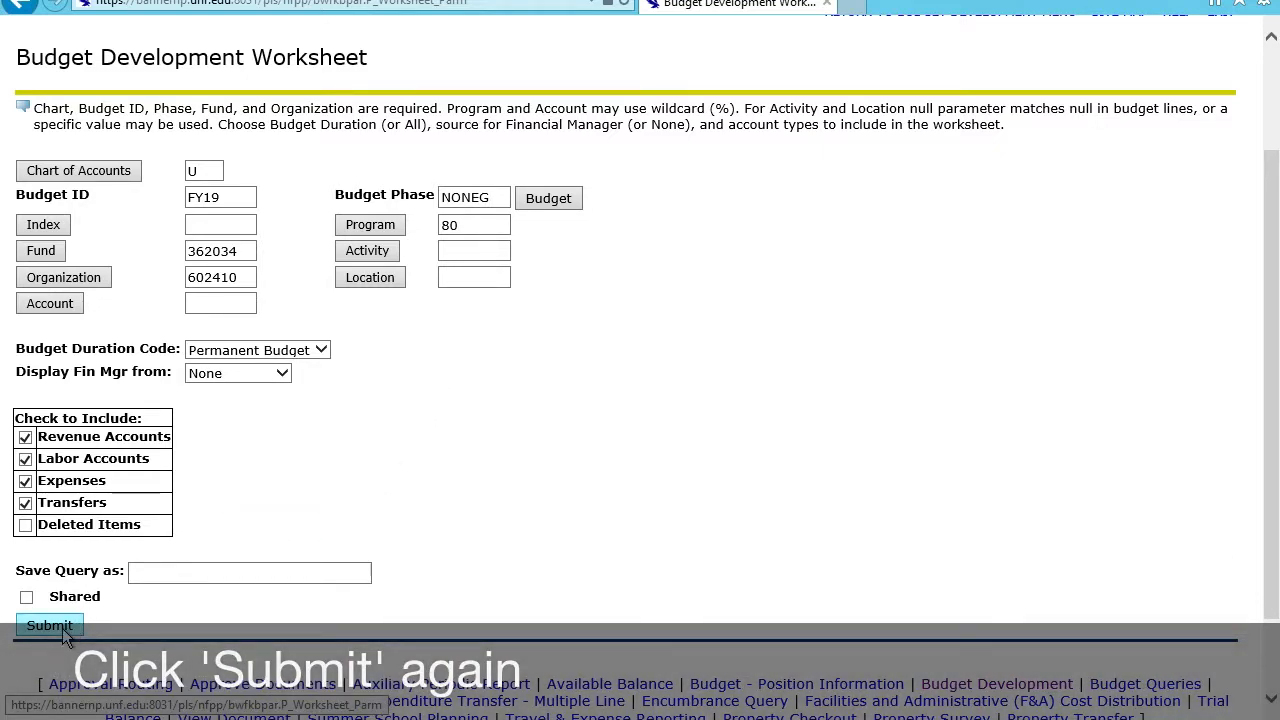
left_click(62, 628)
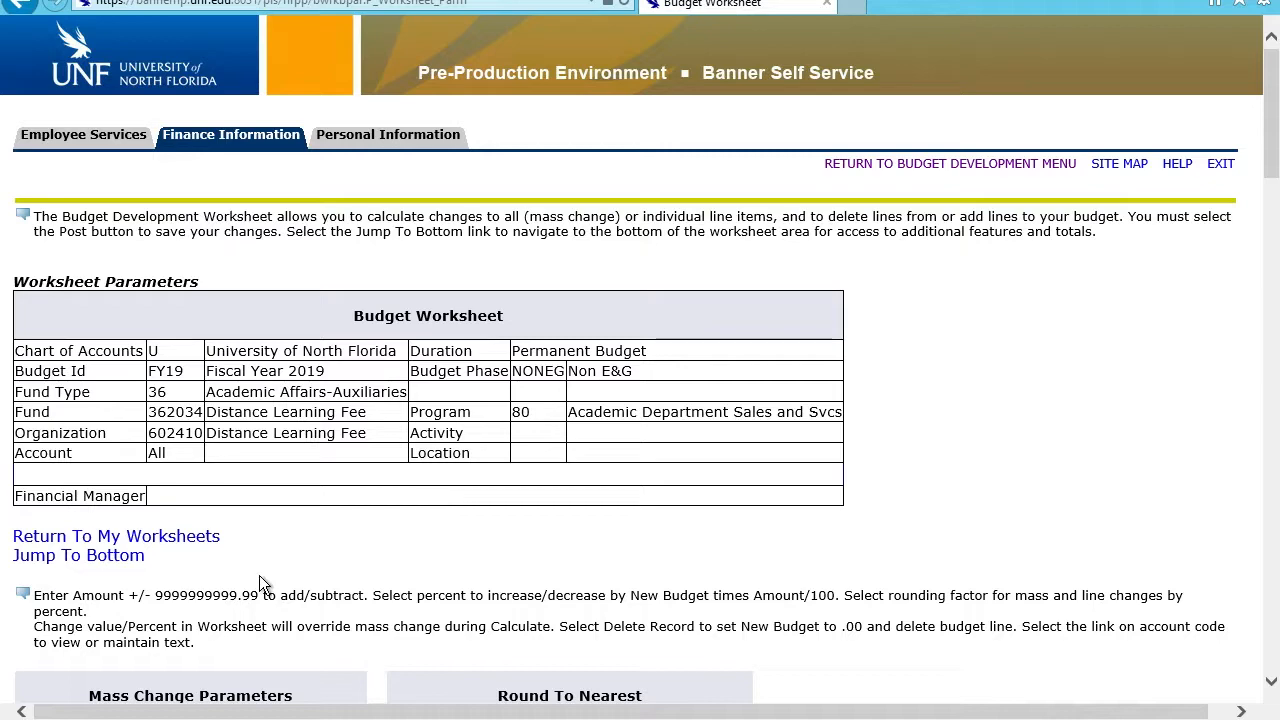
Step: Jump to the bottom of the worksheet and review the Summary Totals by account type
left_click(65, 570)
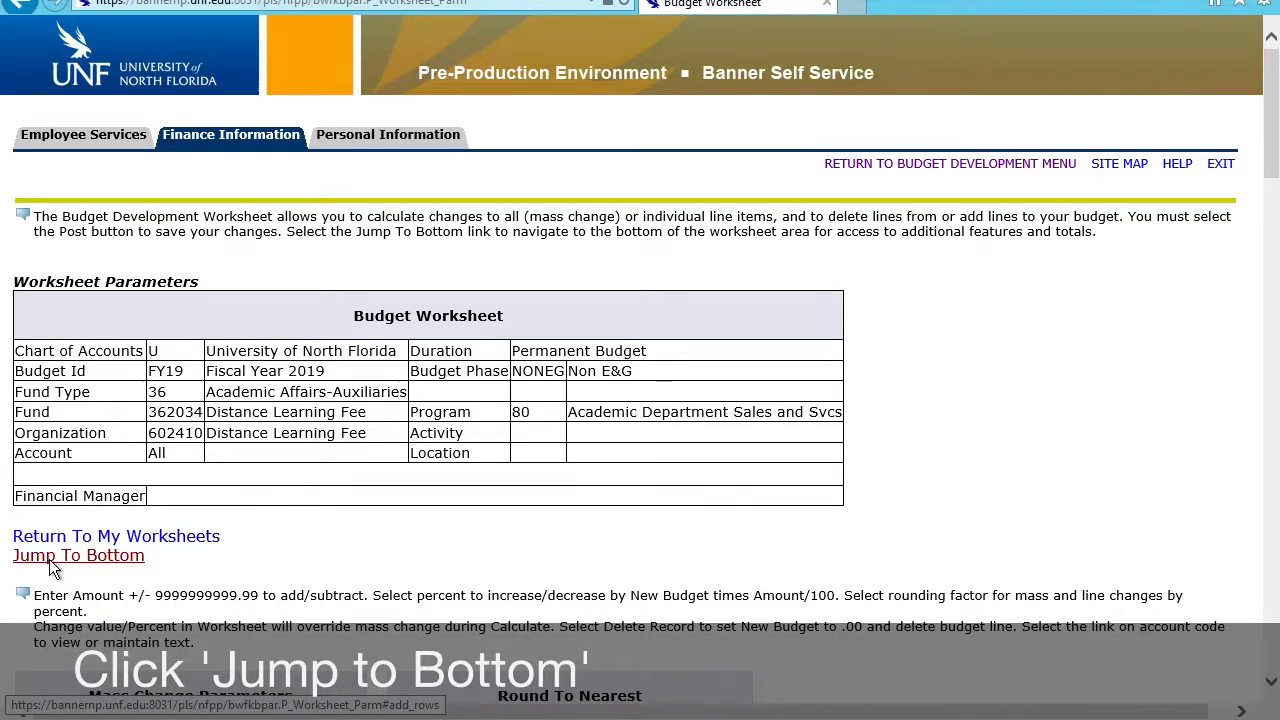
left_click(52, 568)
scroll(214, 504, "down", 4)
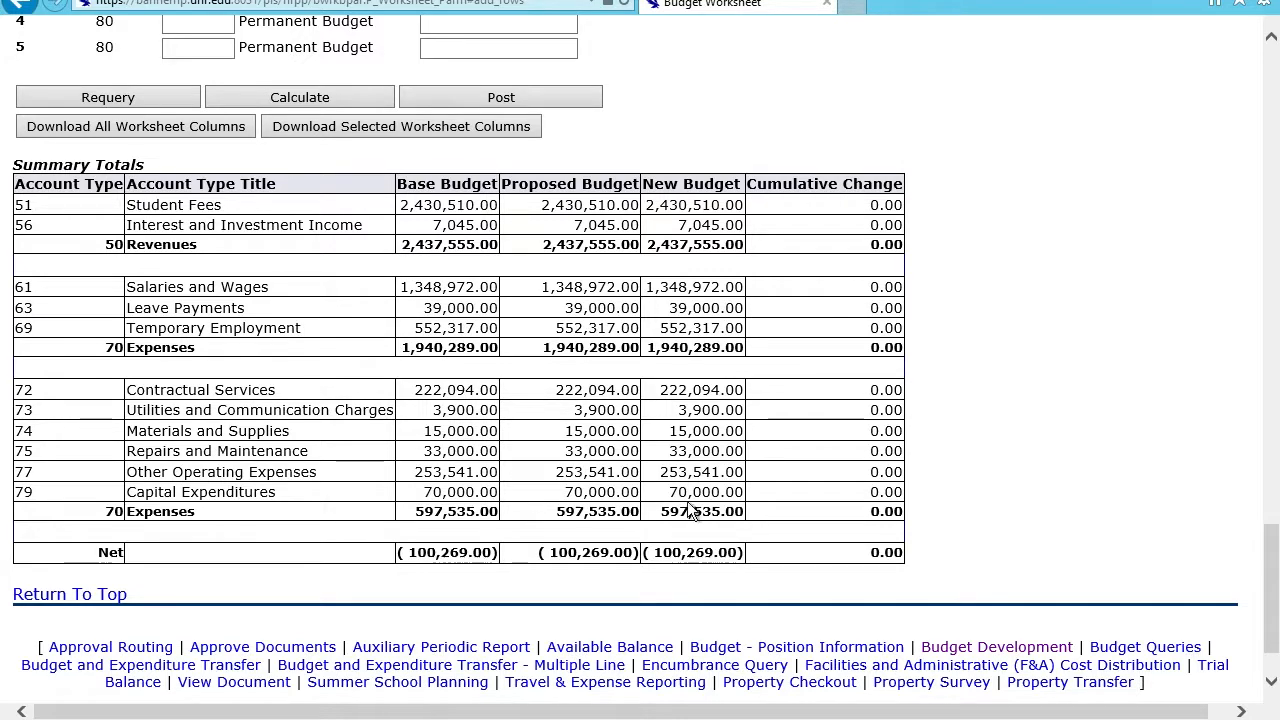
Step: Enter a change value of 5000 for the Student Fees line, account 510000, without a plus sign
scroll(564, 413, "up", 1)
scroll(565, 415, "up", 6)
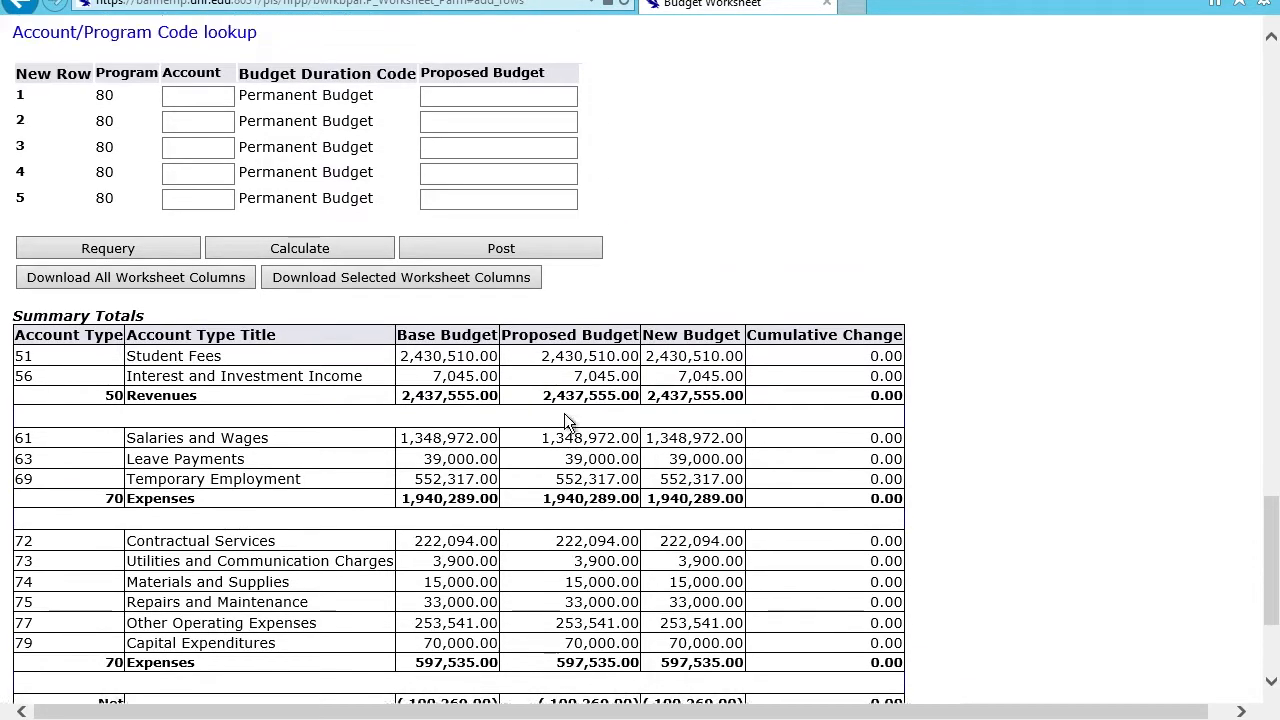
scroll(564, 415, "up", 5)
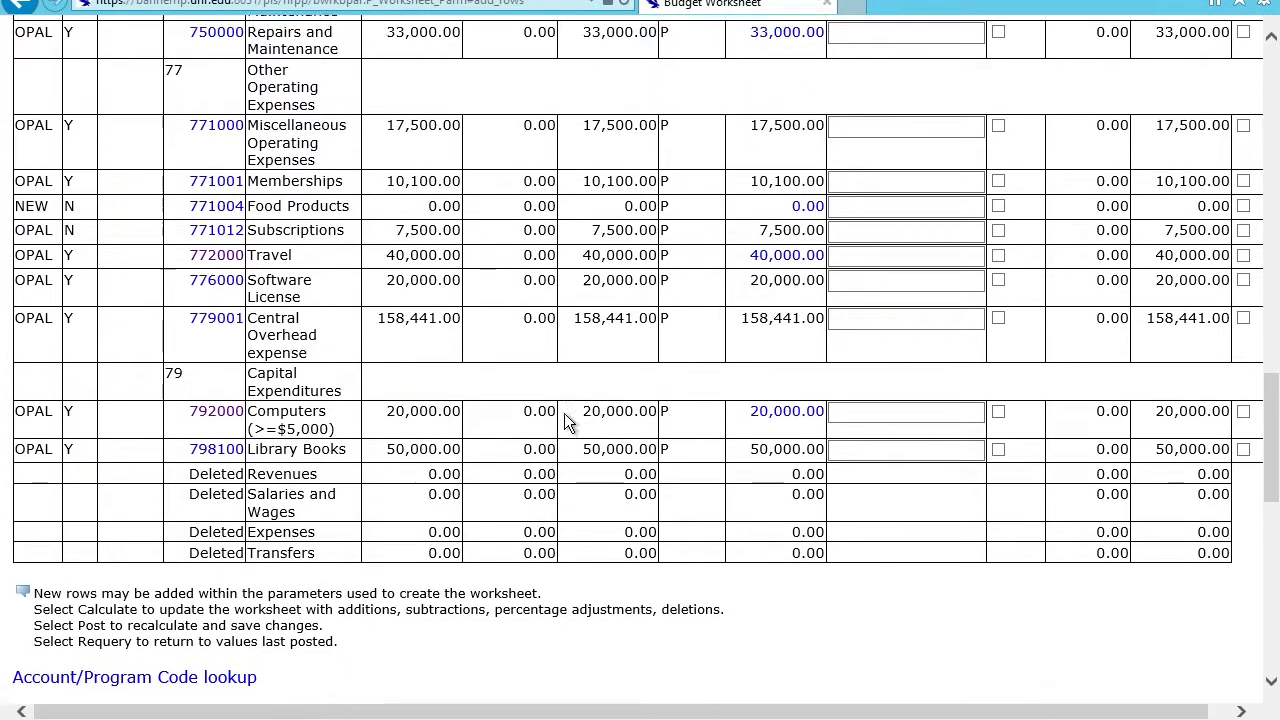
scroll(564, 420, "up", 7)
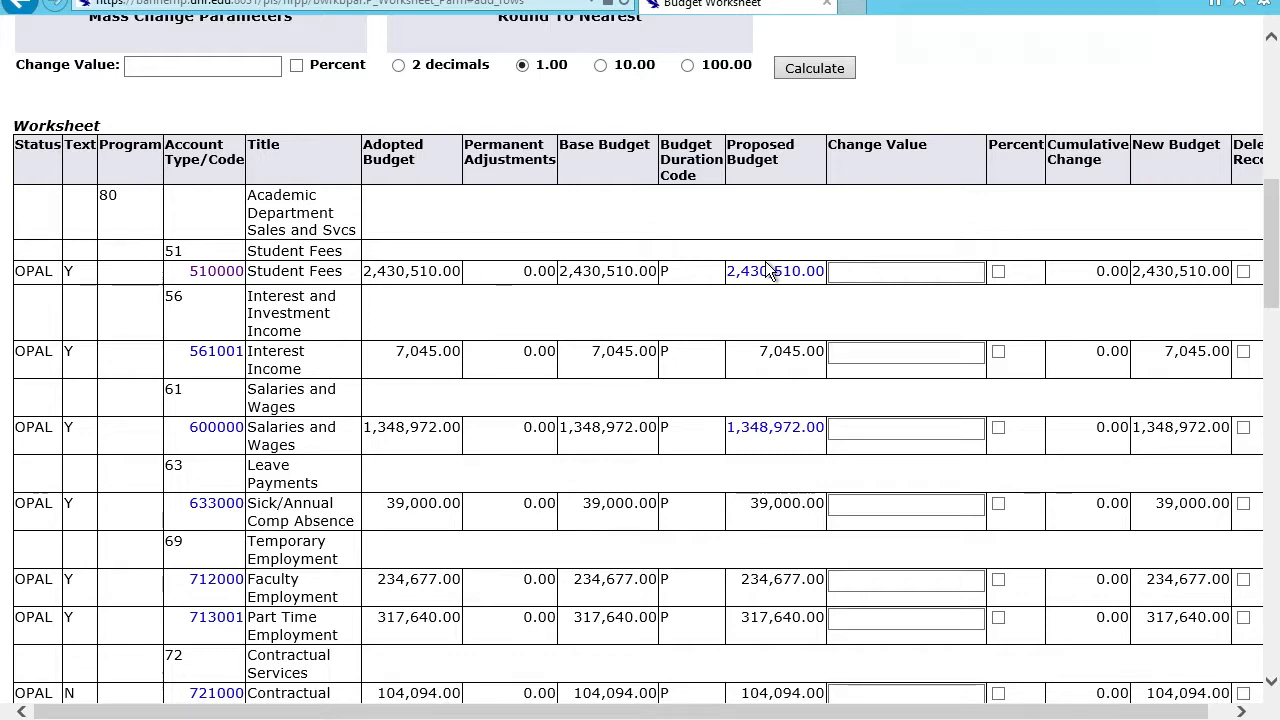
scroll(766, 262, "down", 4)
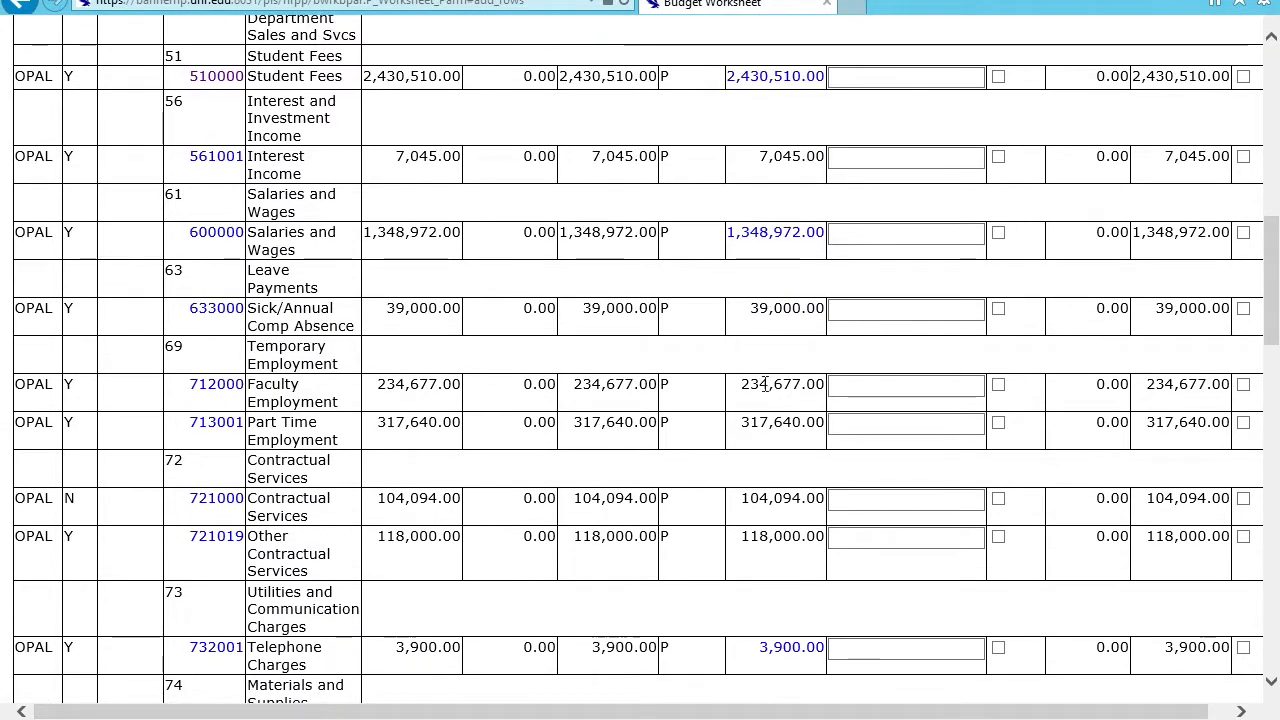
scroll(771, 460, "up", 2)
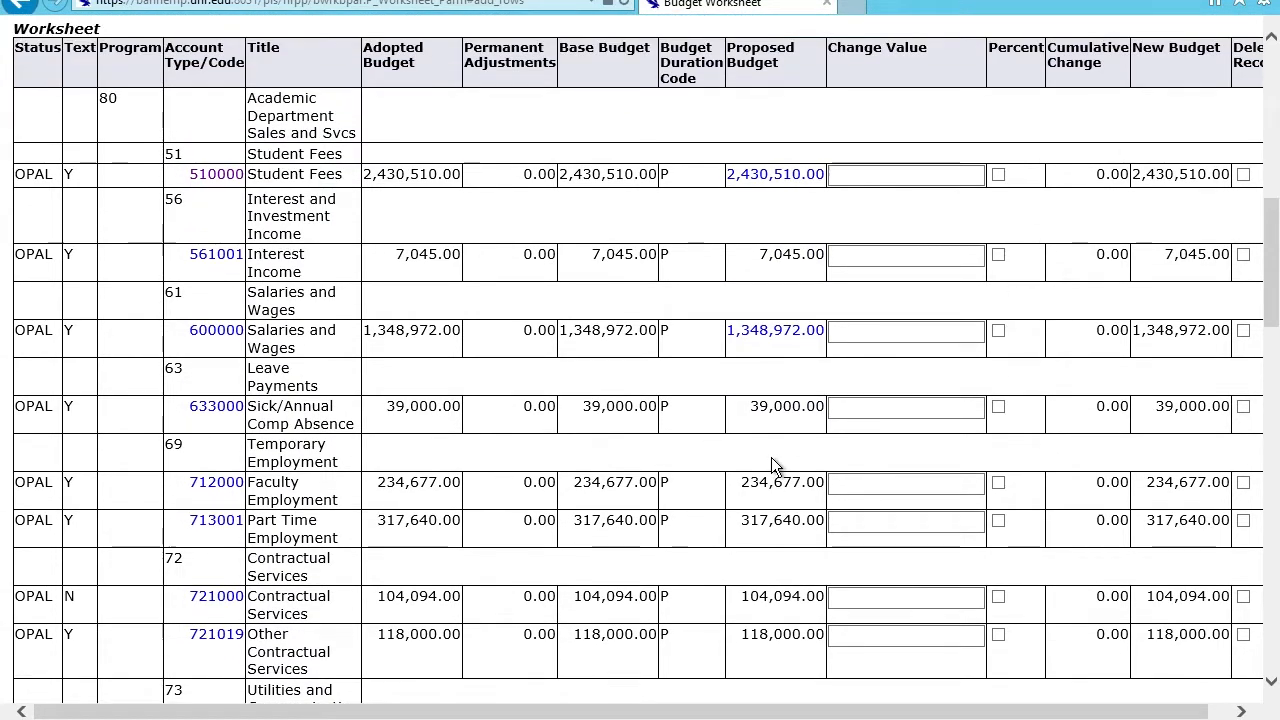
scroll(771, 466, "up", 2)
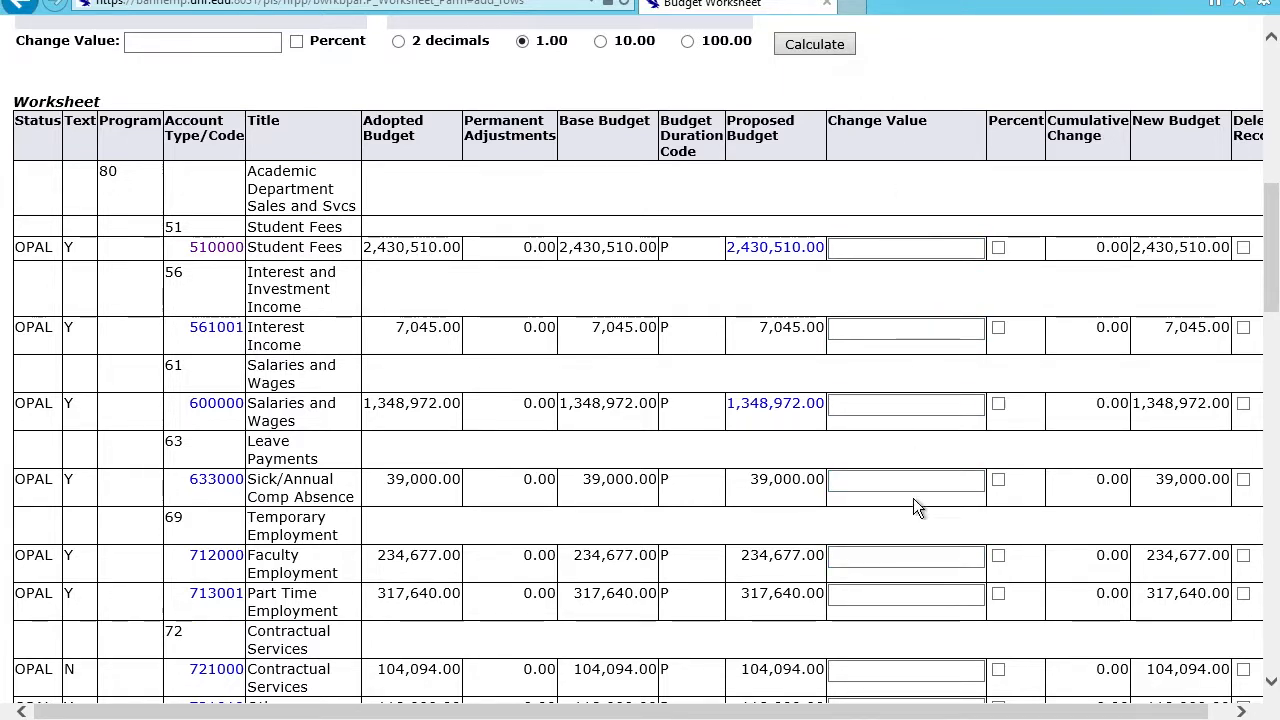
left_click(908, 247)
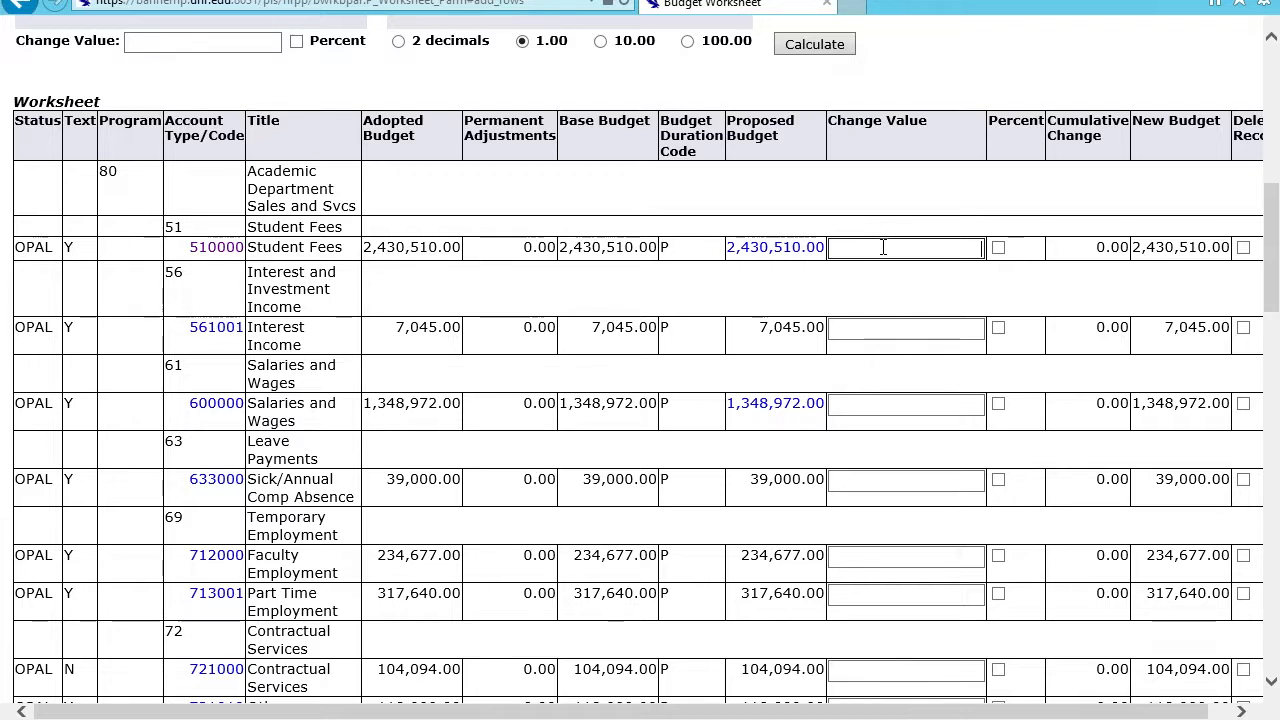
type("5000")
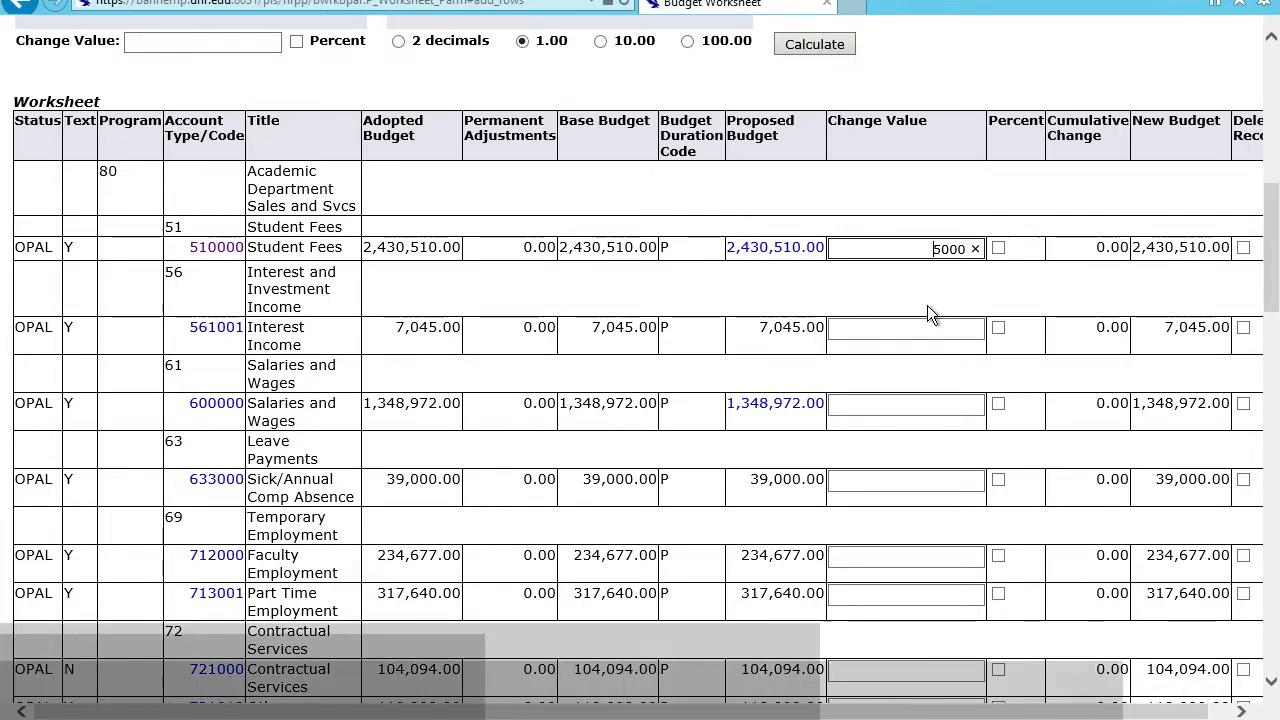
type("+")
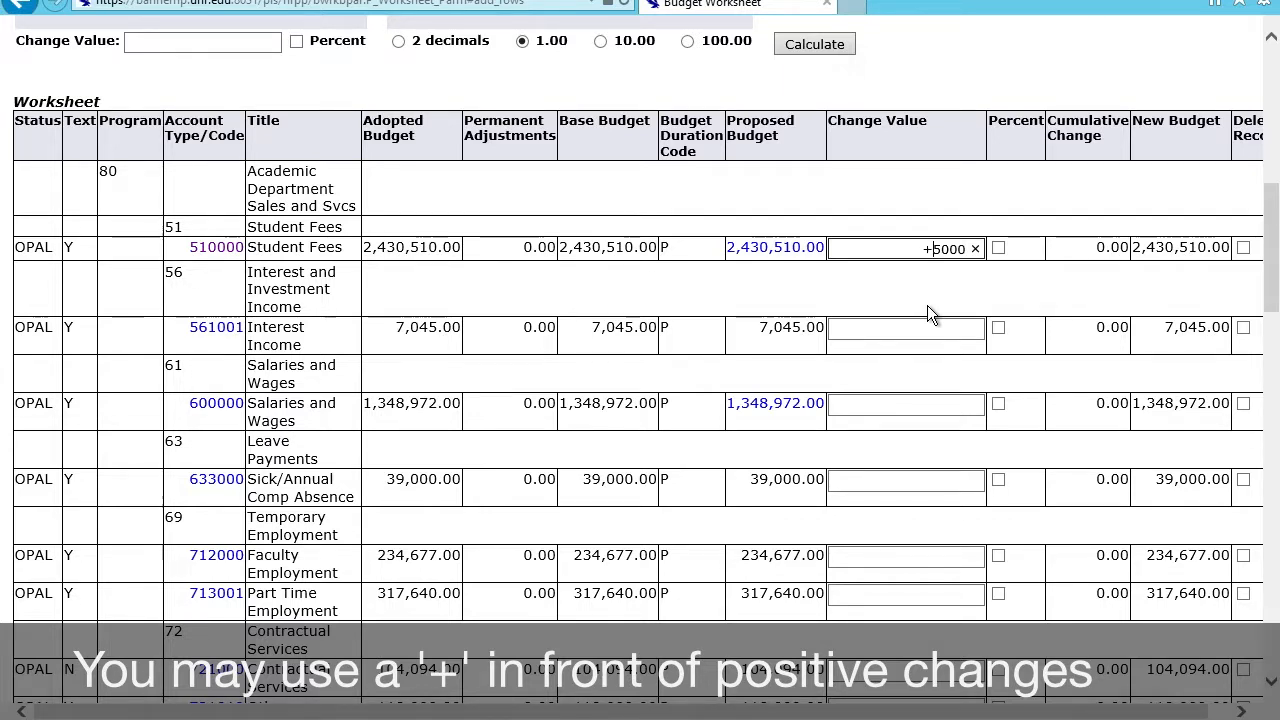
key("BackSpace")
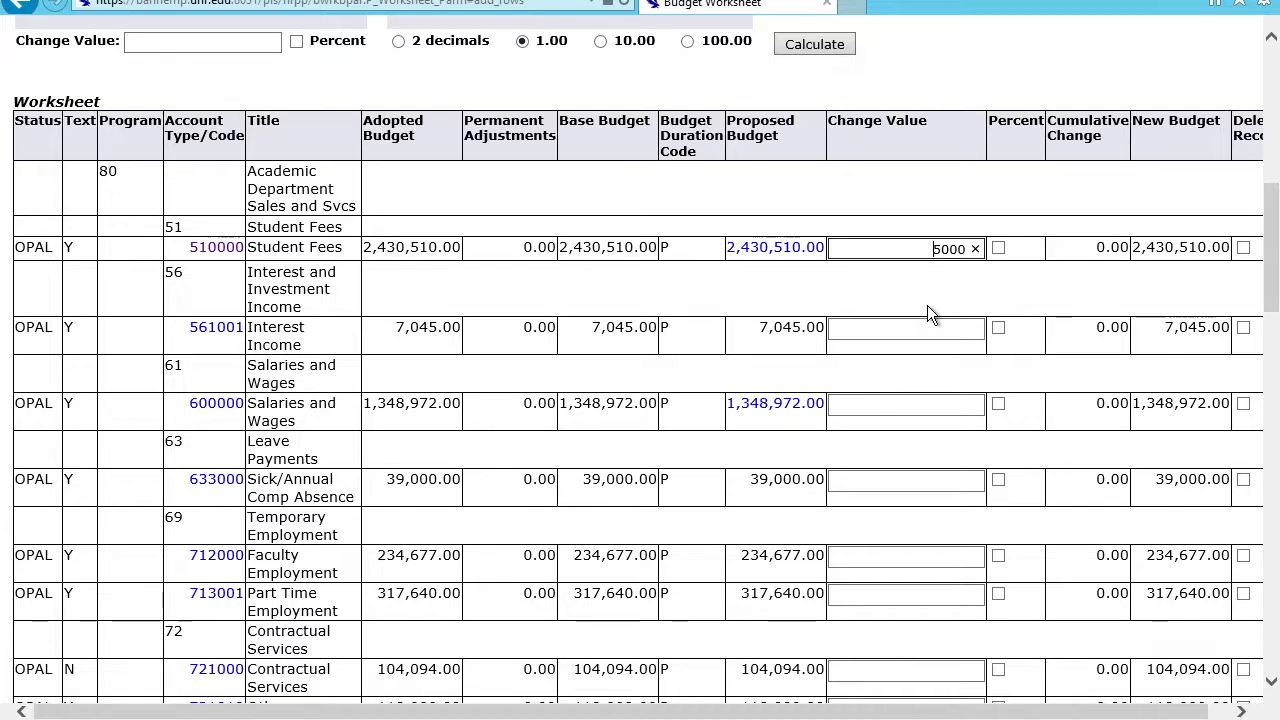
Step: Enter a change value of 2500 for both the Travel line, account 772000, and the Computers line, account 792000
scroll(927, 305, "down", 1)
scroll(927, 313, "down", 1)
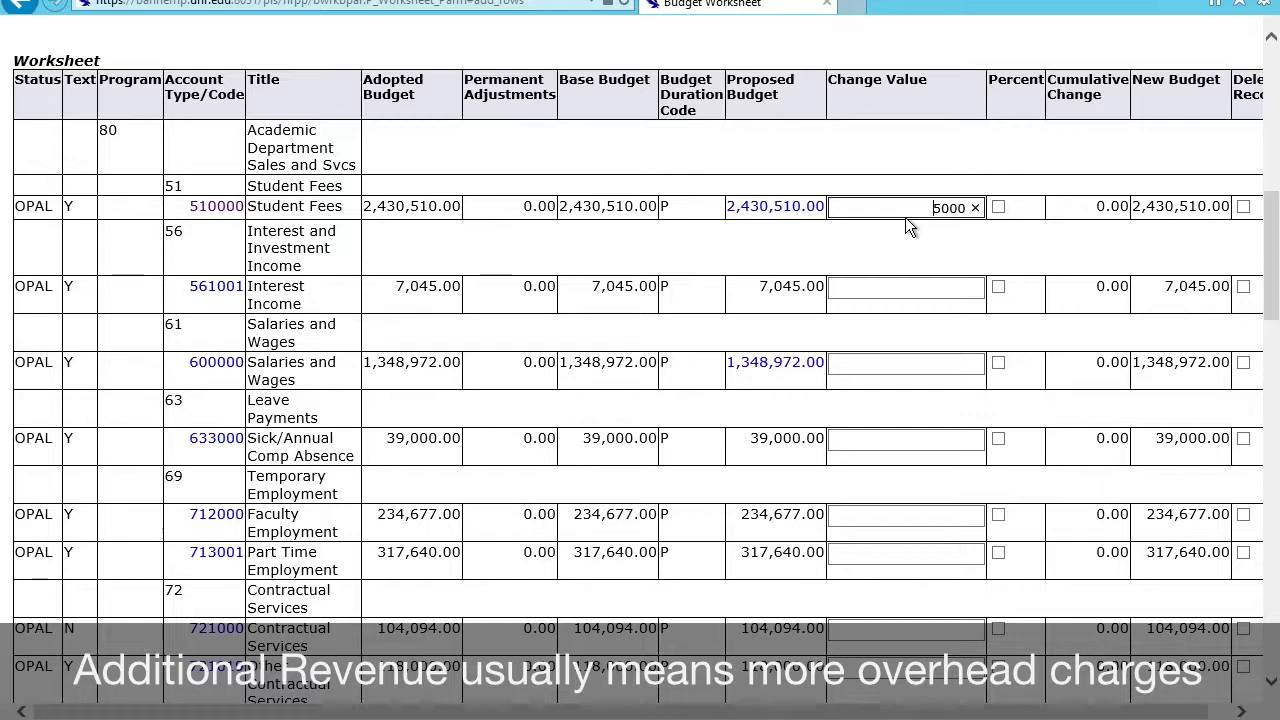
scroll(907, 218, "down", 1)
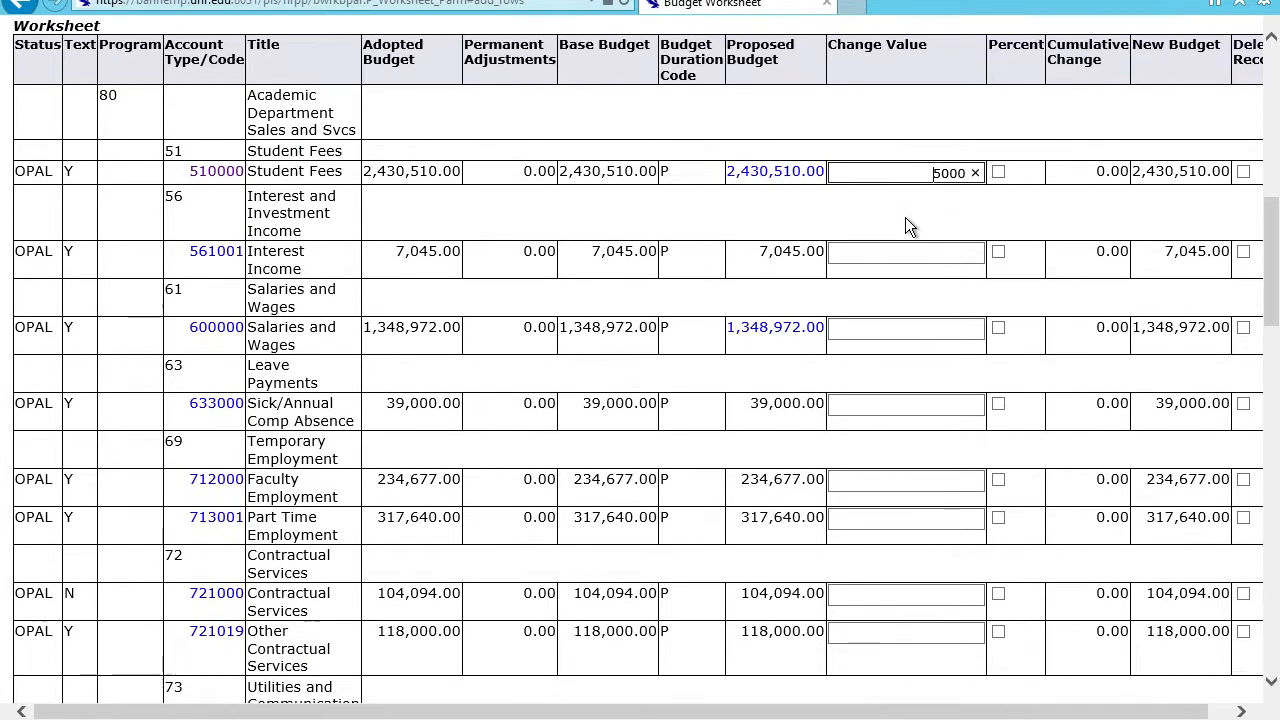
scroll(905, 217, "down", 1)
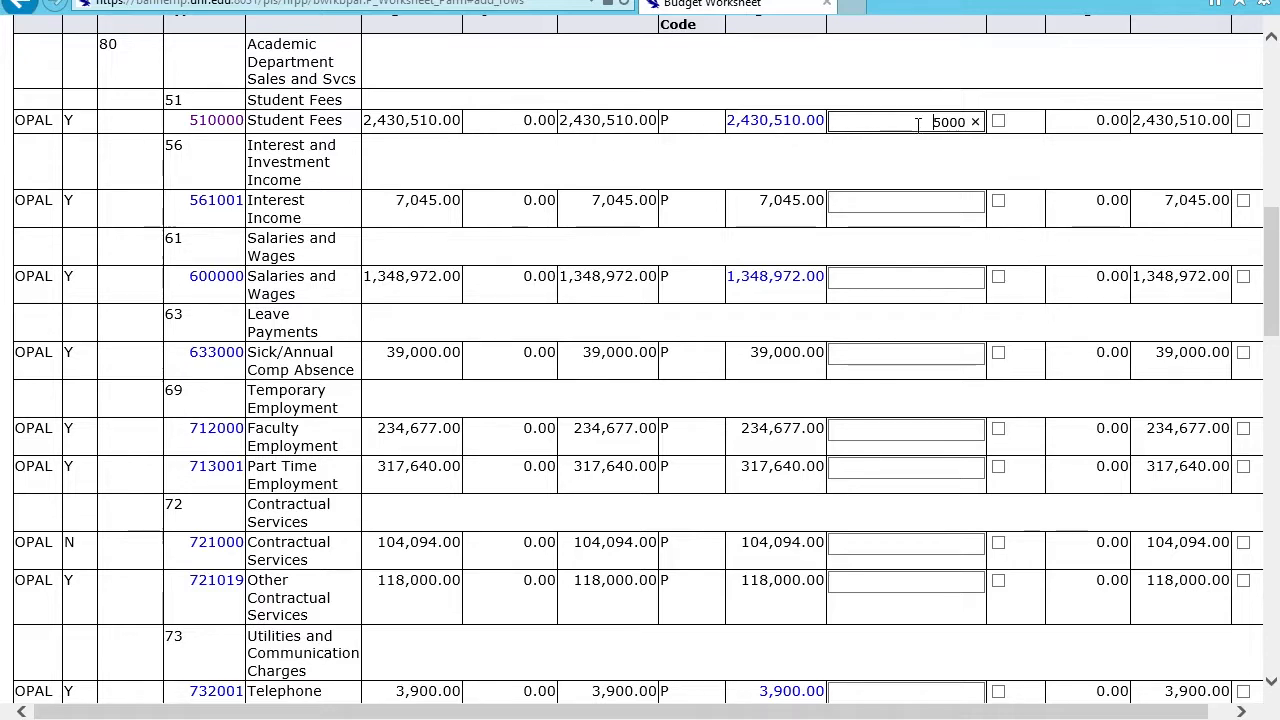
scroll(918, 127, "down", 4)
scroll(920, 133, "down", 2)
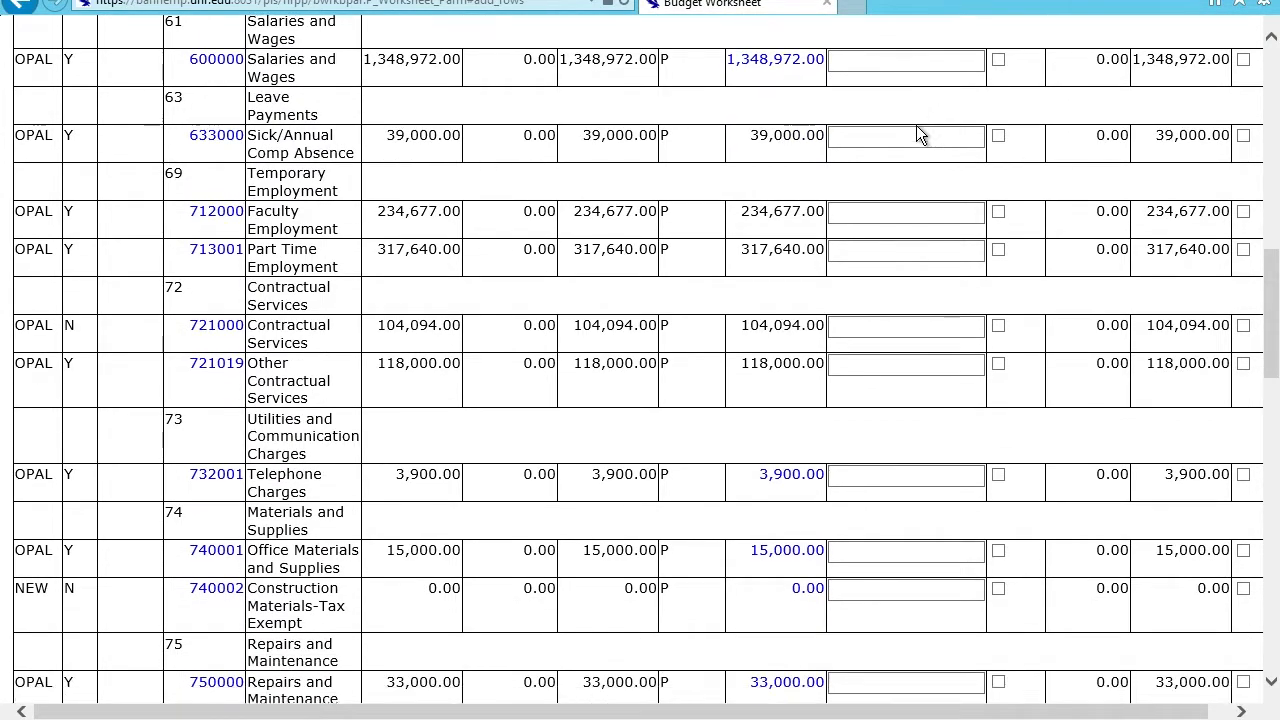
scroll(916, 125, "down", 2)
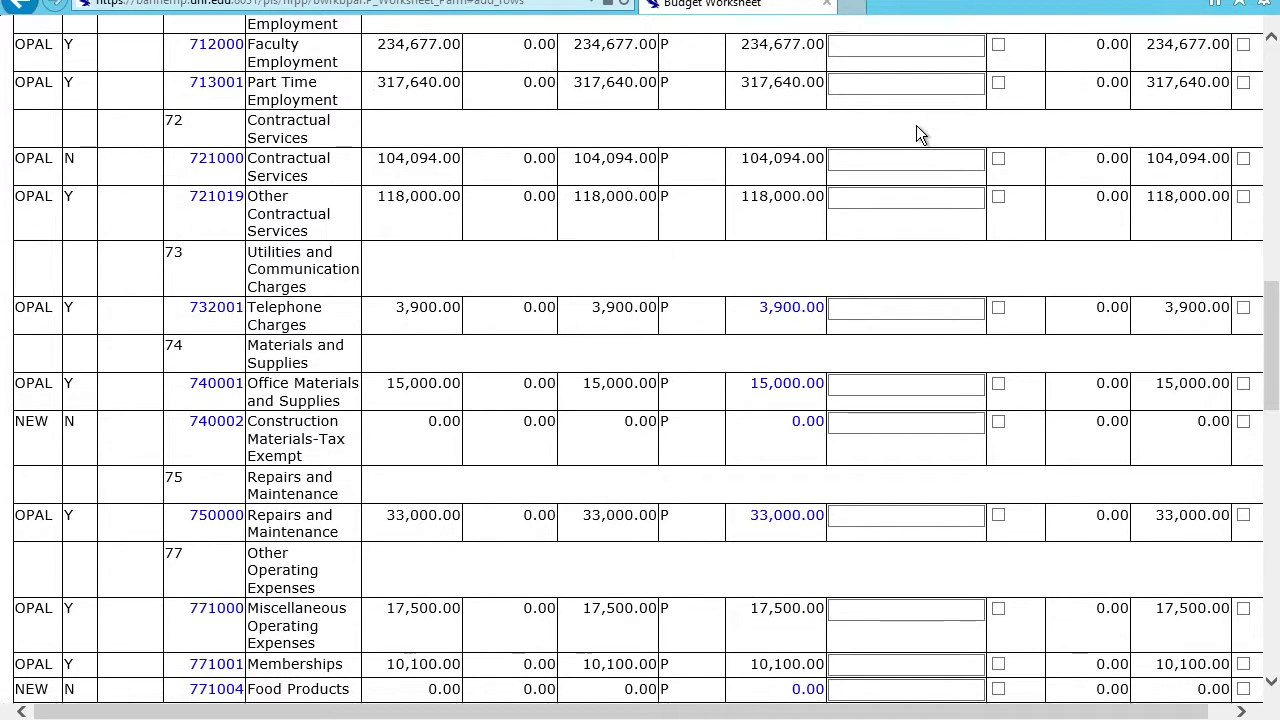
scroll(916, 125, "down", 1)
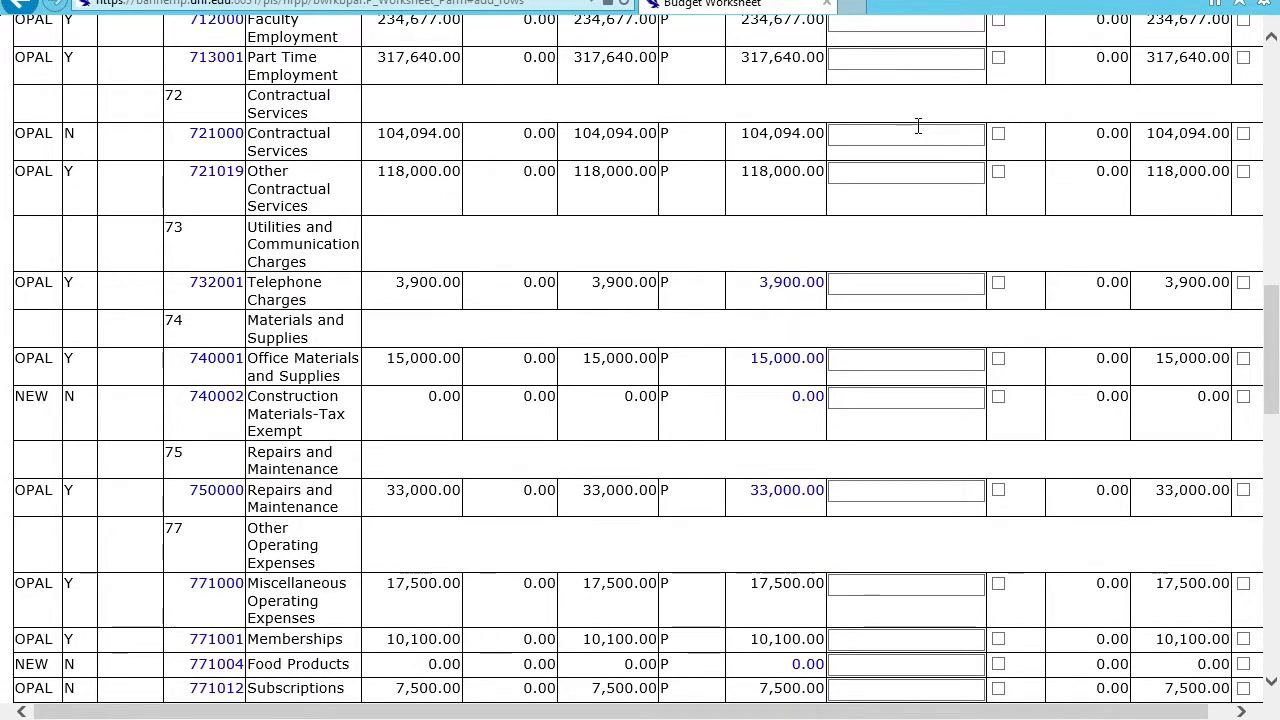
scroll(916, 125, "down", 1)
scroll(910, 200, "down", 1)
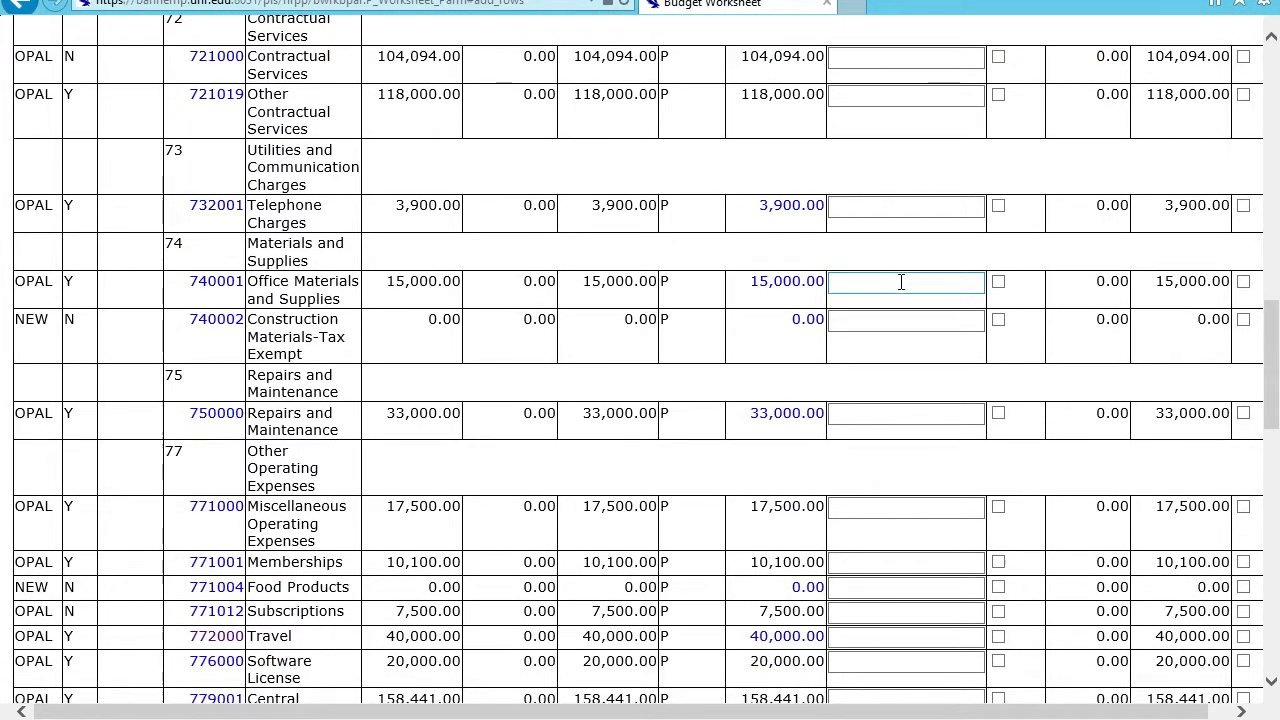
scroll(901, 333, "down", 5)
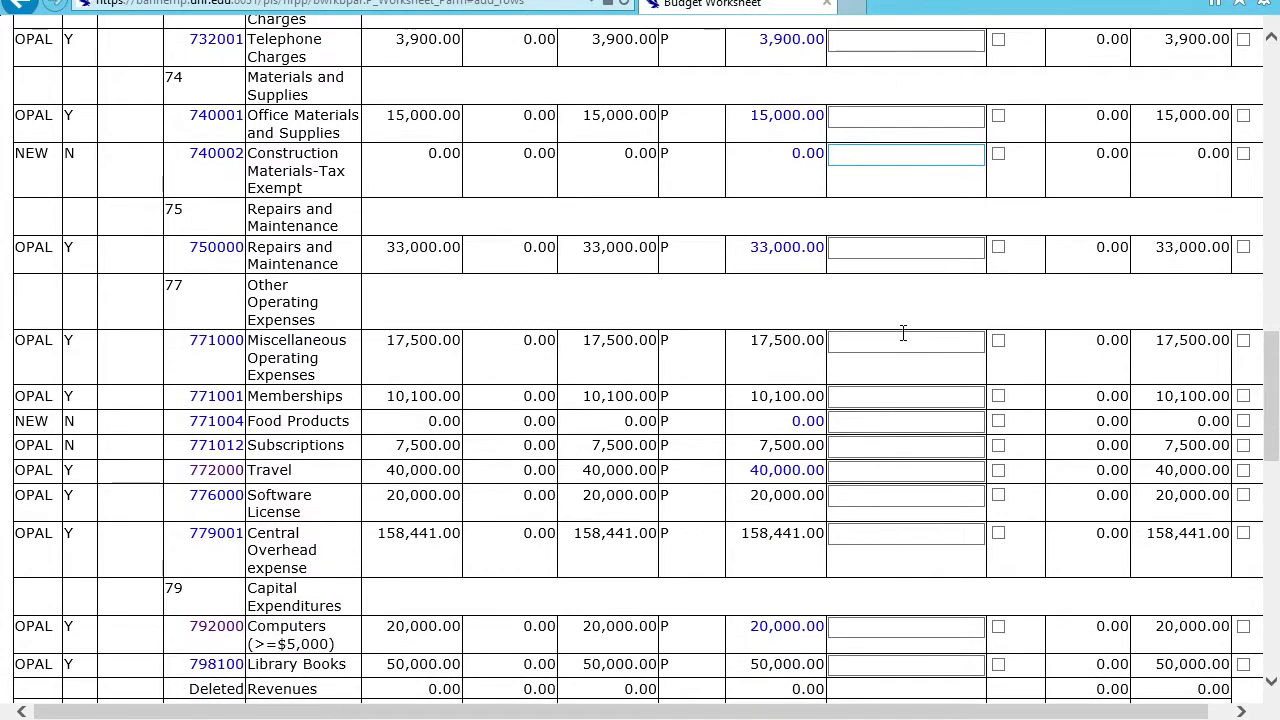
left_click(872, 396)
type("2500")
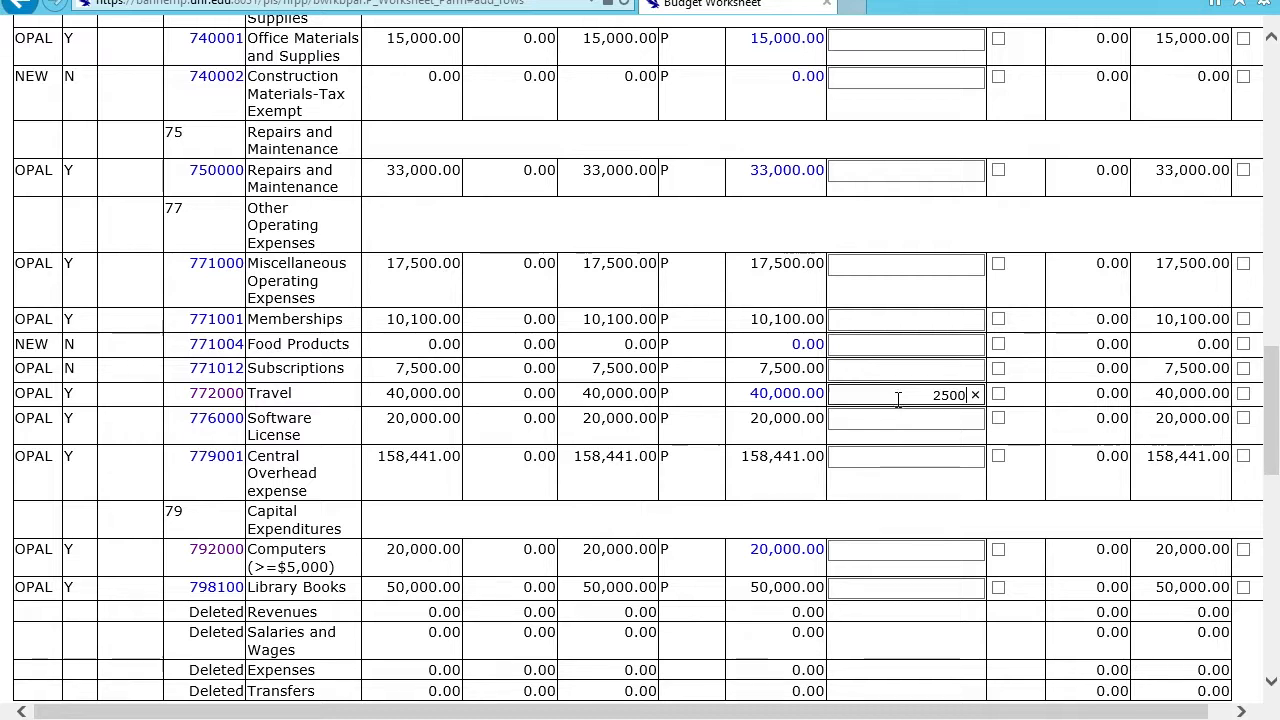
left_click(920, 549)
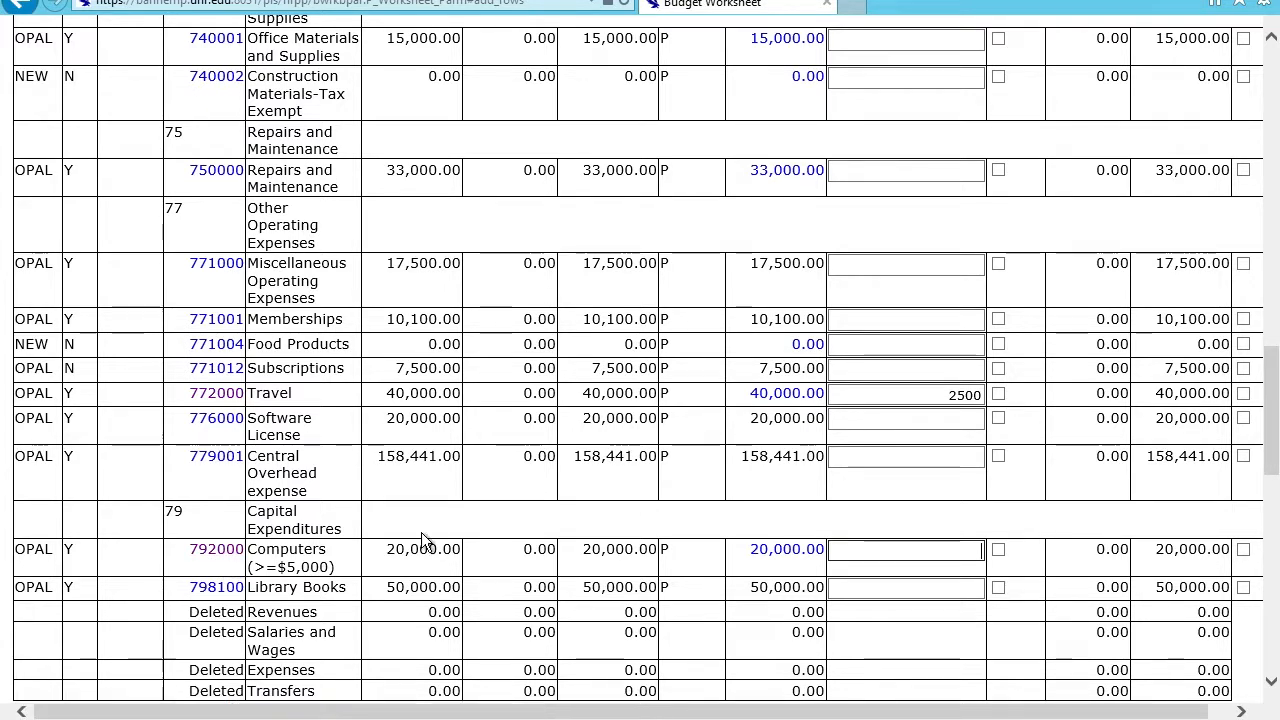
type("2500")
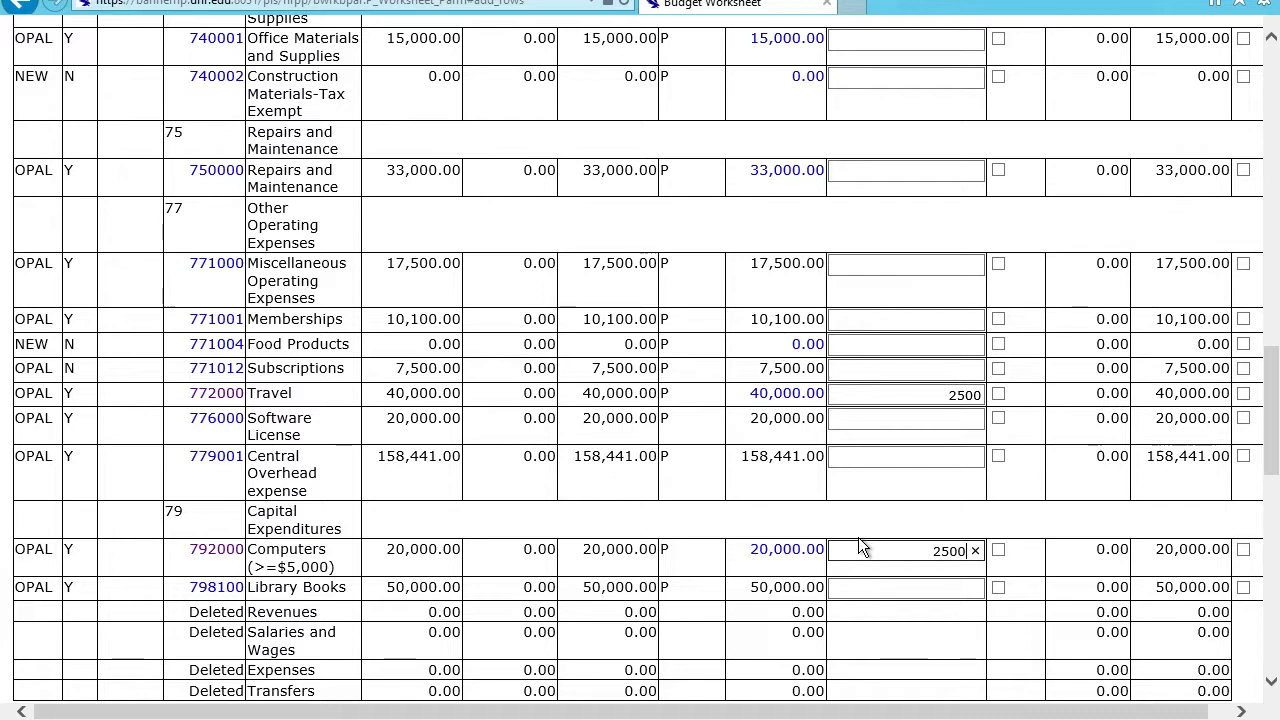
Step: Enter a reduction of -2500 for the Memberships line, account 771001, and clear it again
scroll(858, 537, "down", 1)
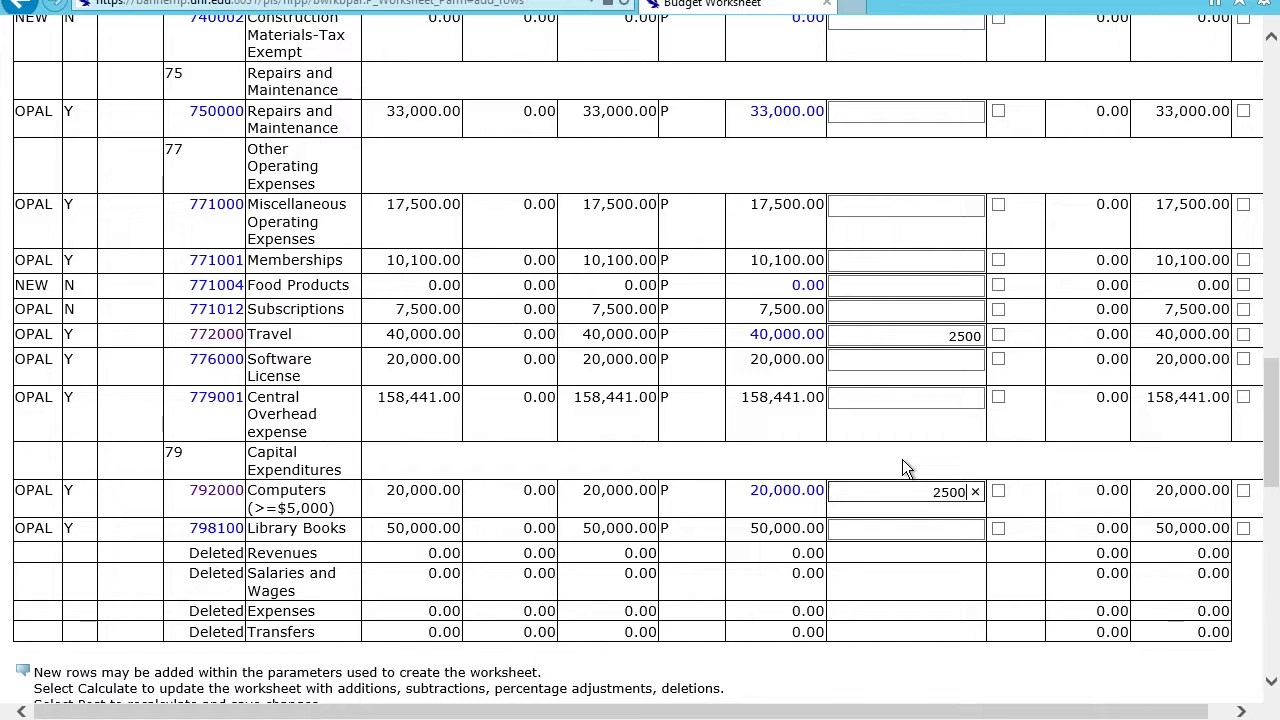
left_click(893, 261)
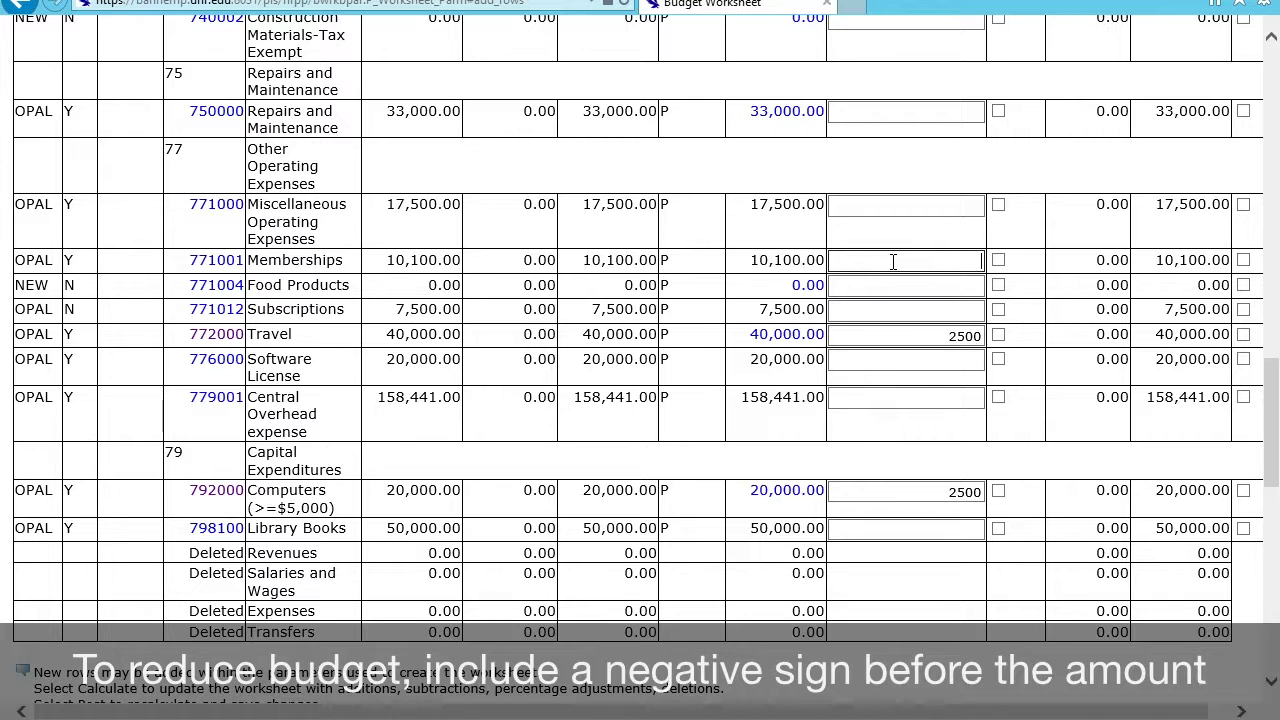
type("-2500")
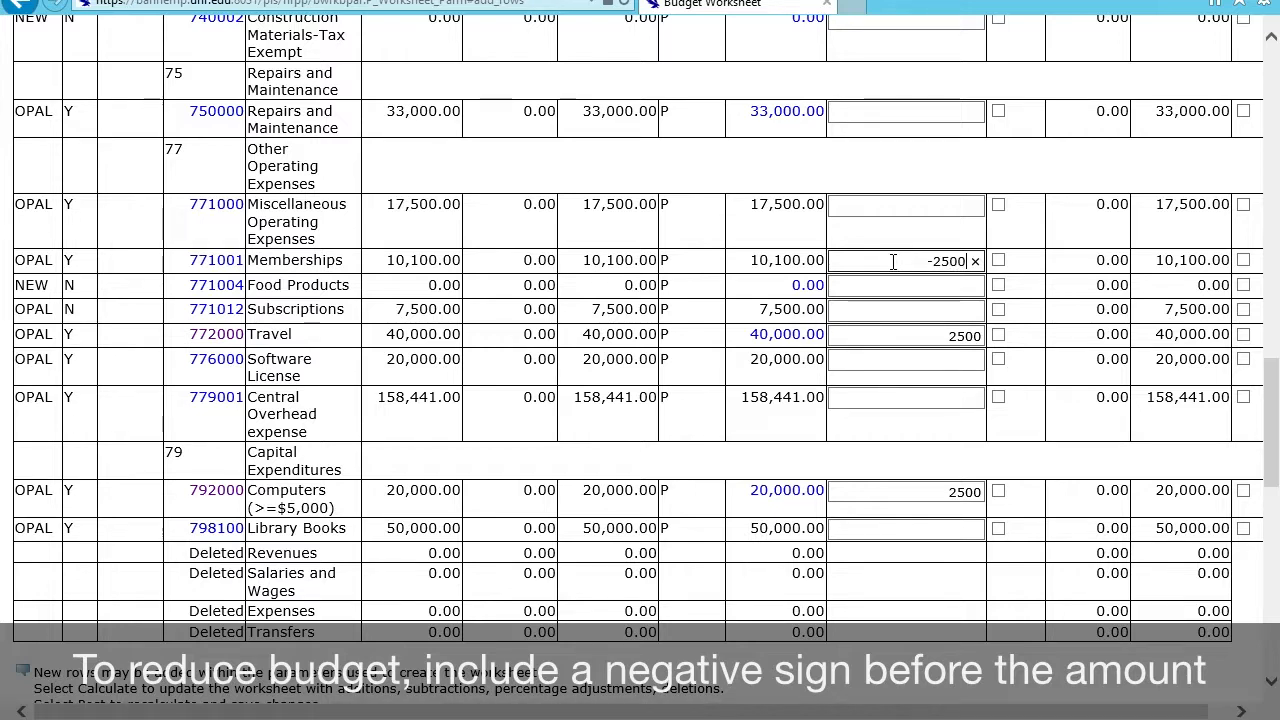
key("BackSpace")
key("BackSpace")
key("BackSpace")
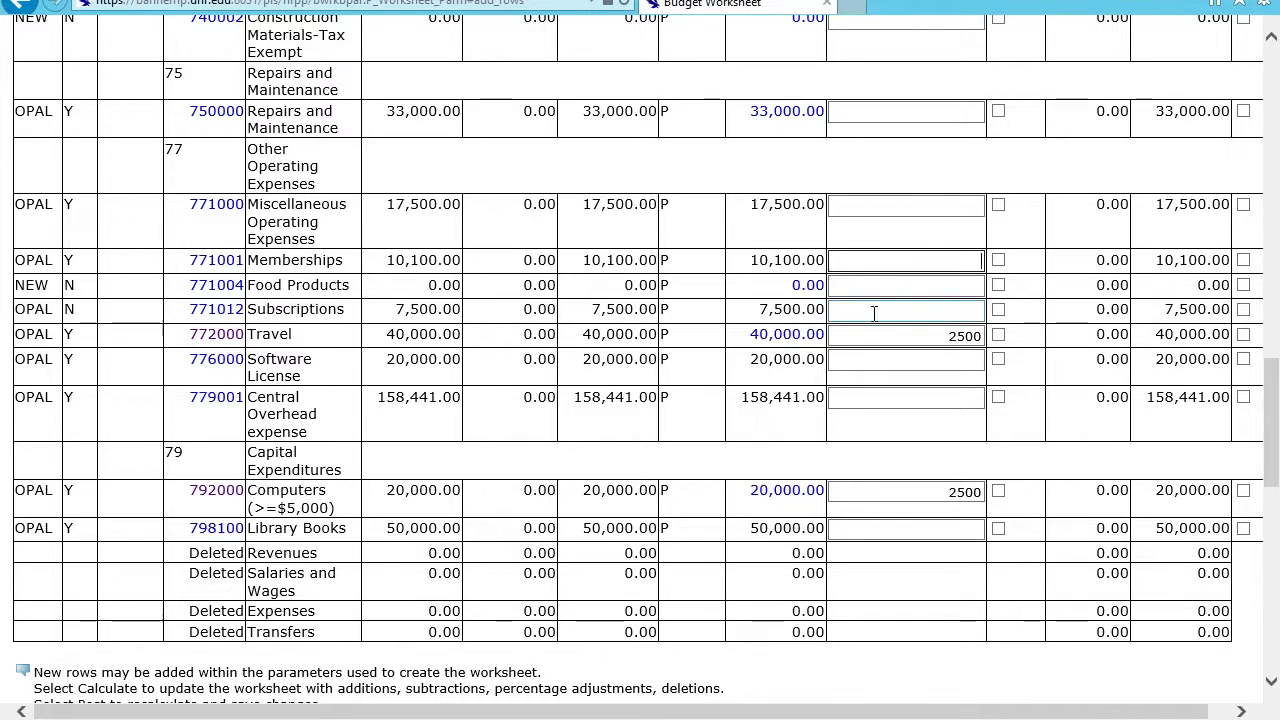
Step: Calculate the worksheet with the entered change values
scroll(873, 313, "down", 1)
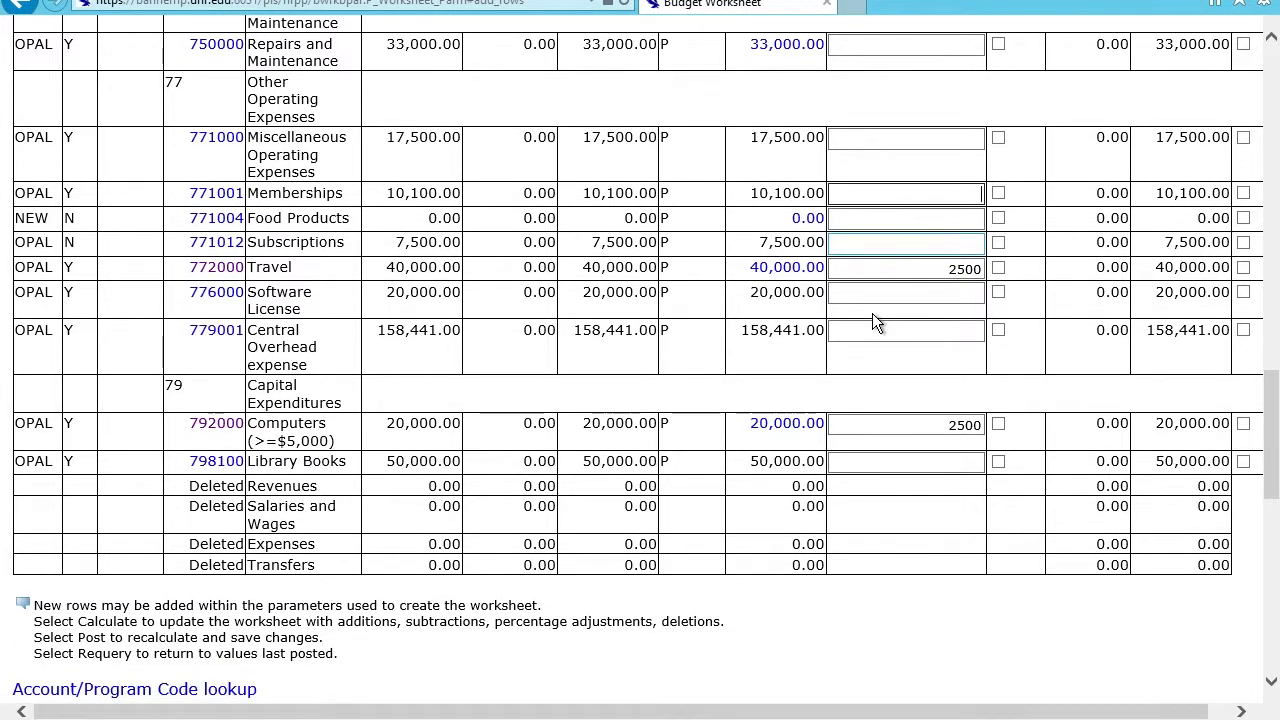
scroll(872, 320, "up", 6)
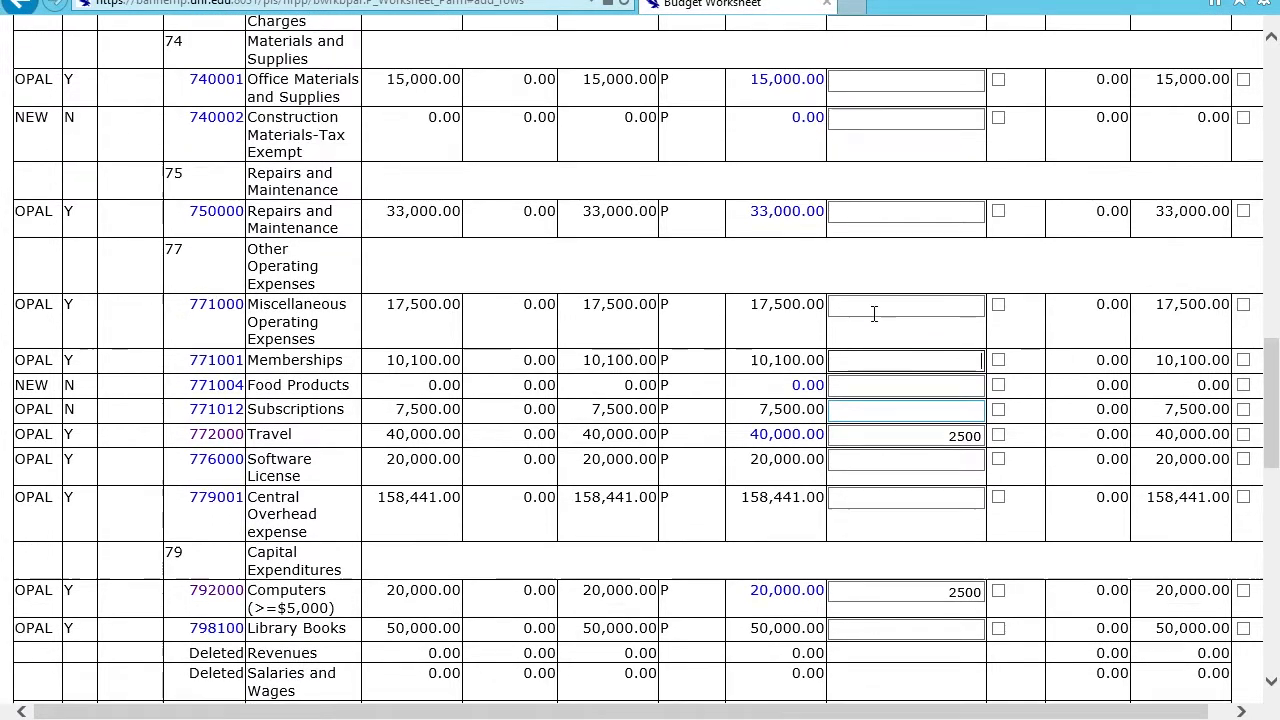
scroll(872, 290, "up", 5)
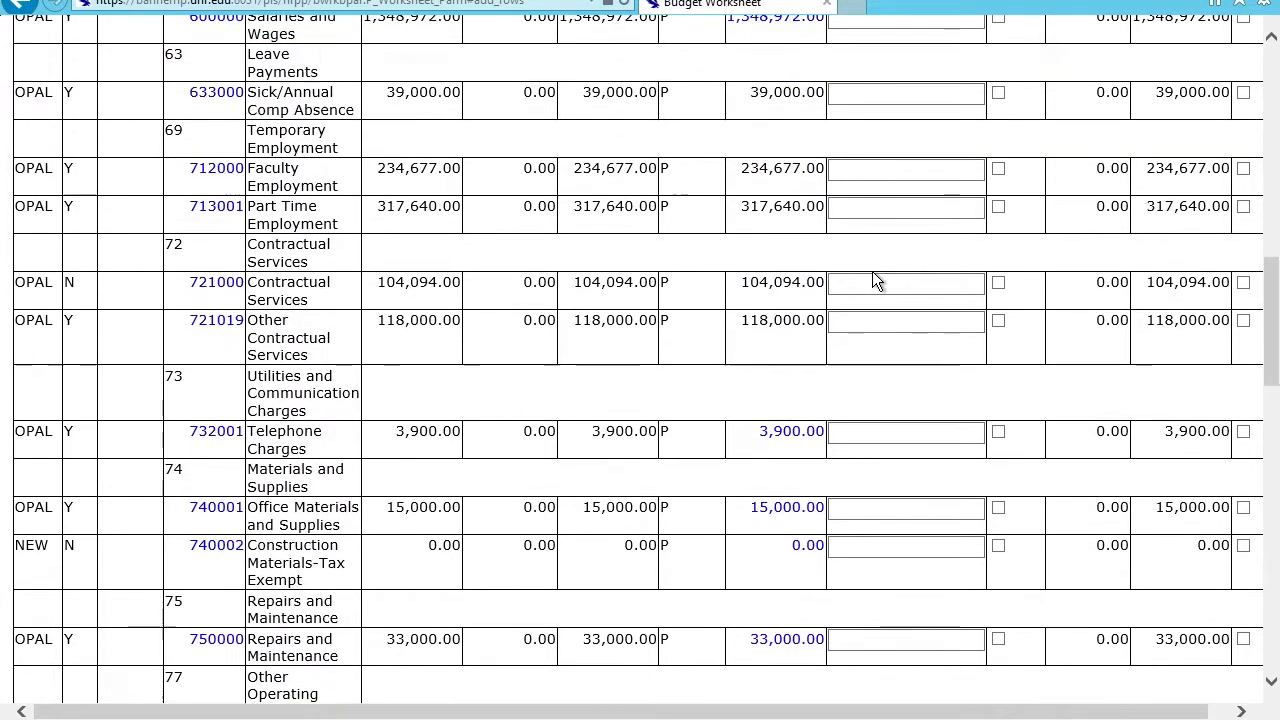
scroll(872, 271, "down", 12)
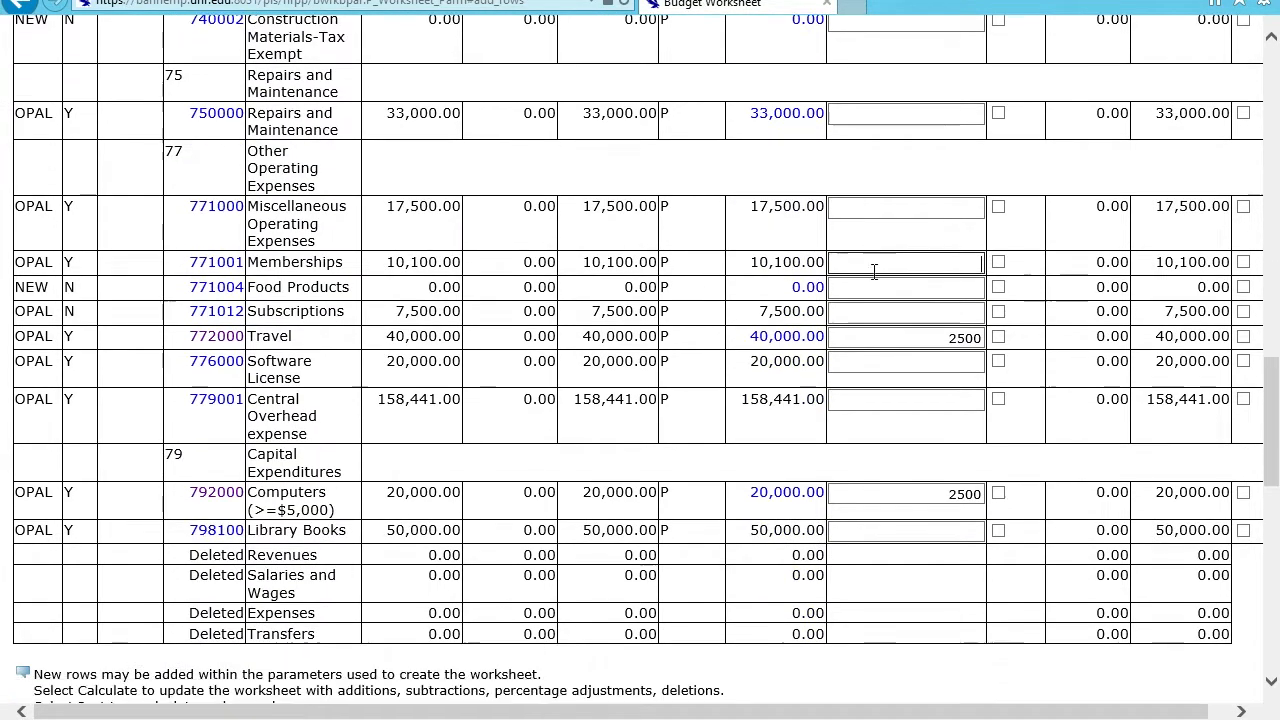
scroll(872, 271, "down", 5)
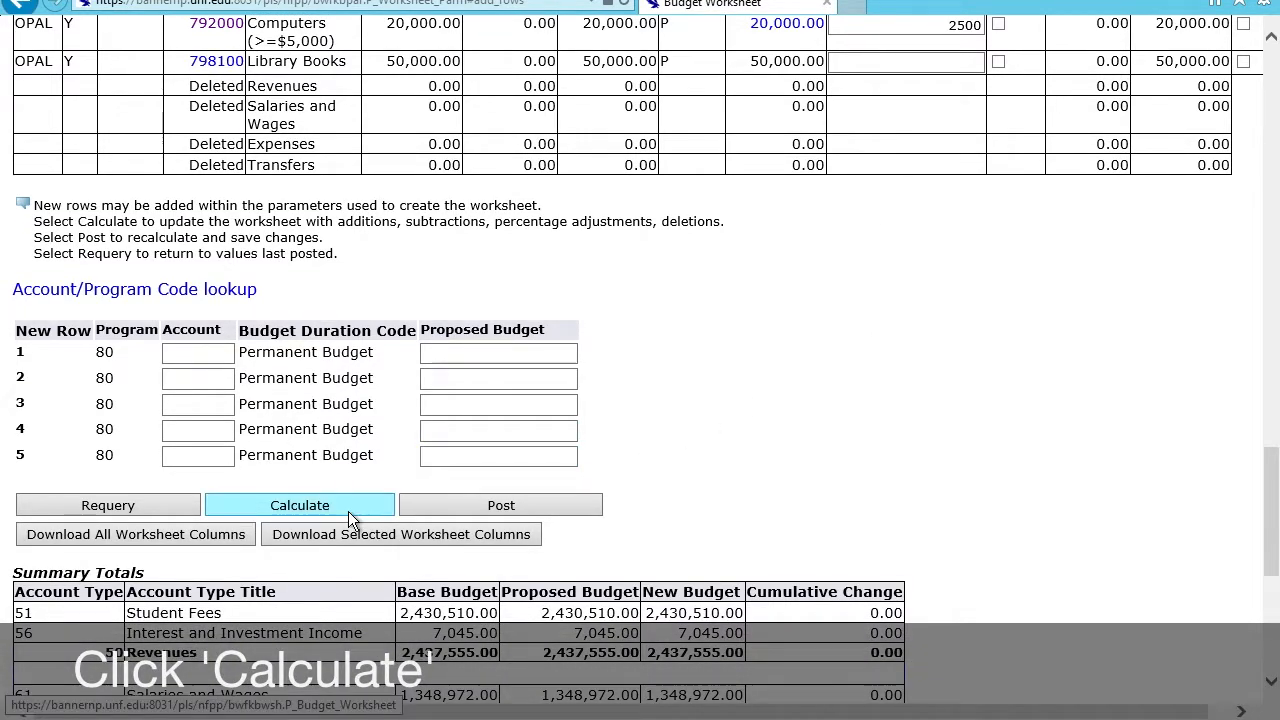
left_click(344, 507)
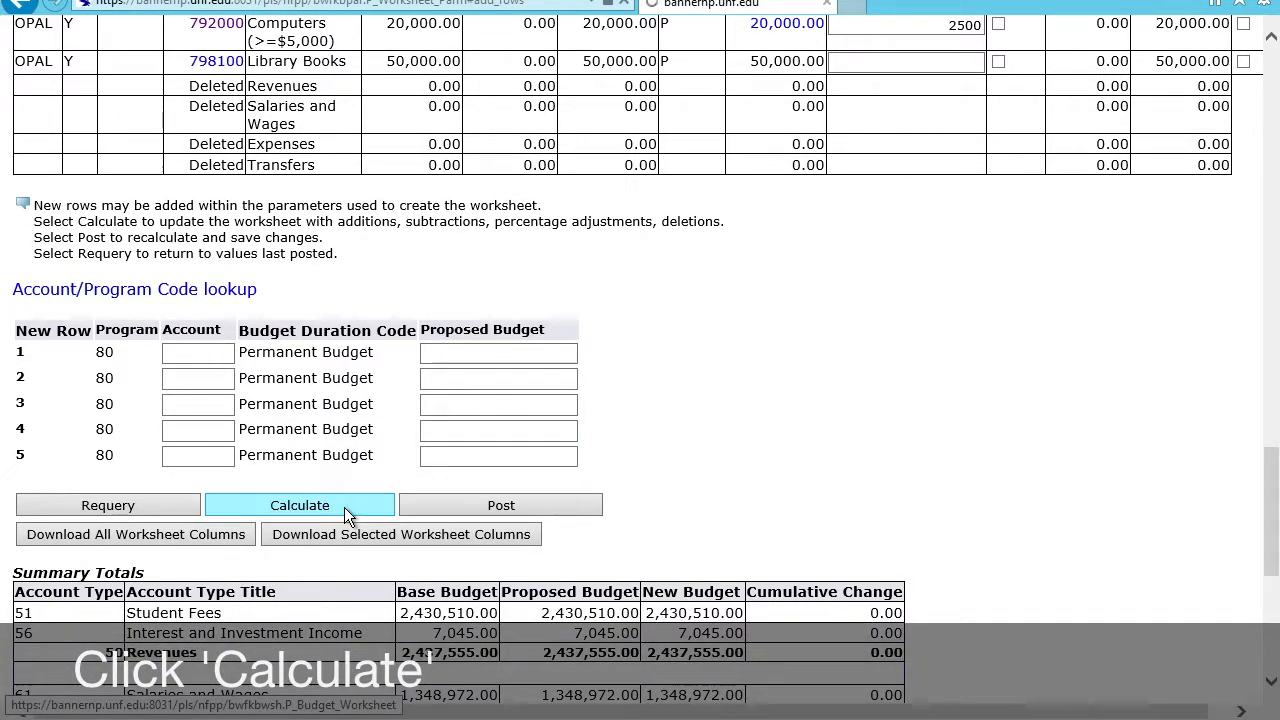
Step: Review the Cumulative Change and New Budget values of the Student Fees, Travel and Computers lines
scroll(344, 507, "down", 1)
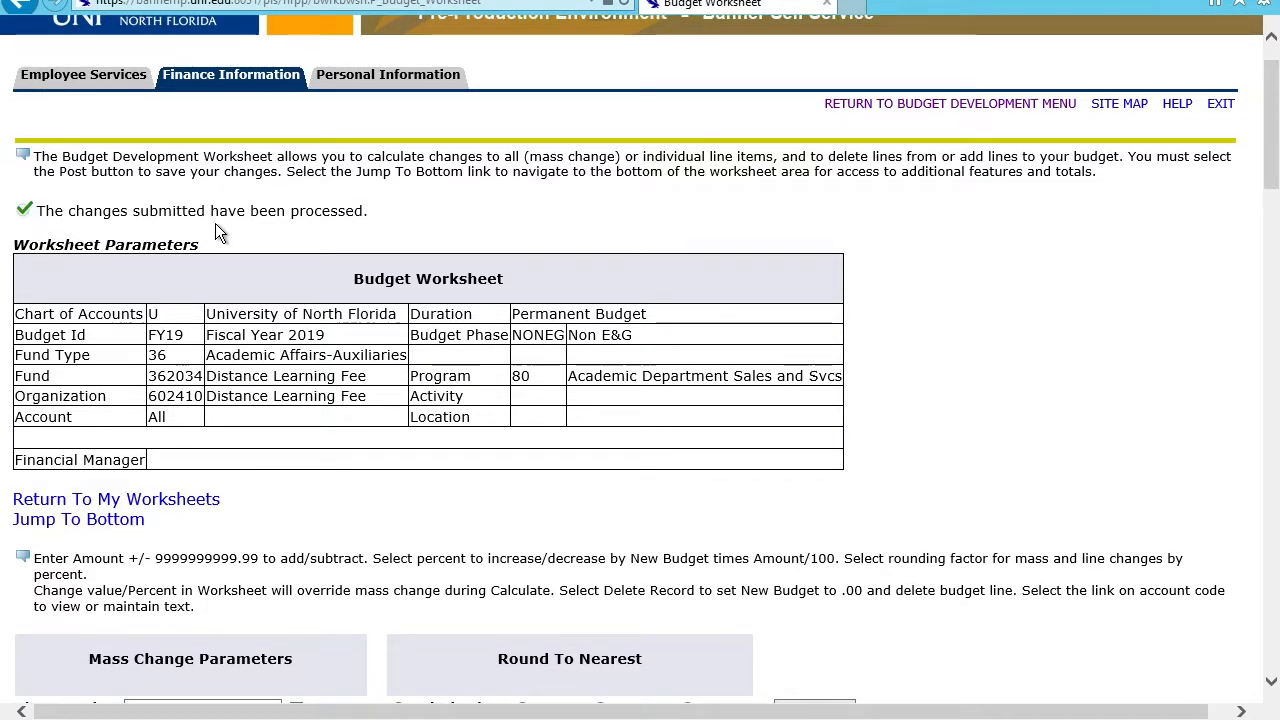
scroll(424, 222, "down", 1)
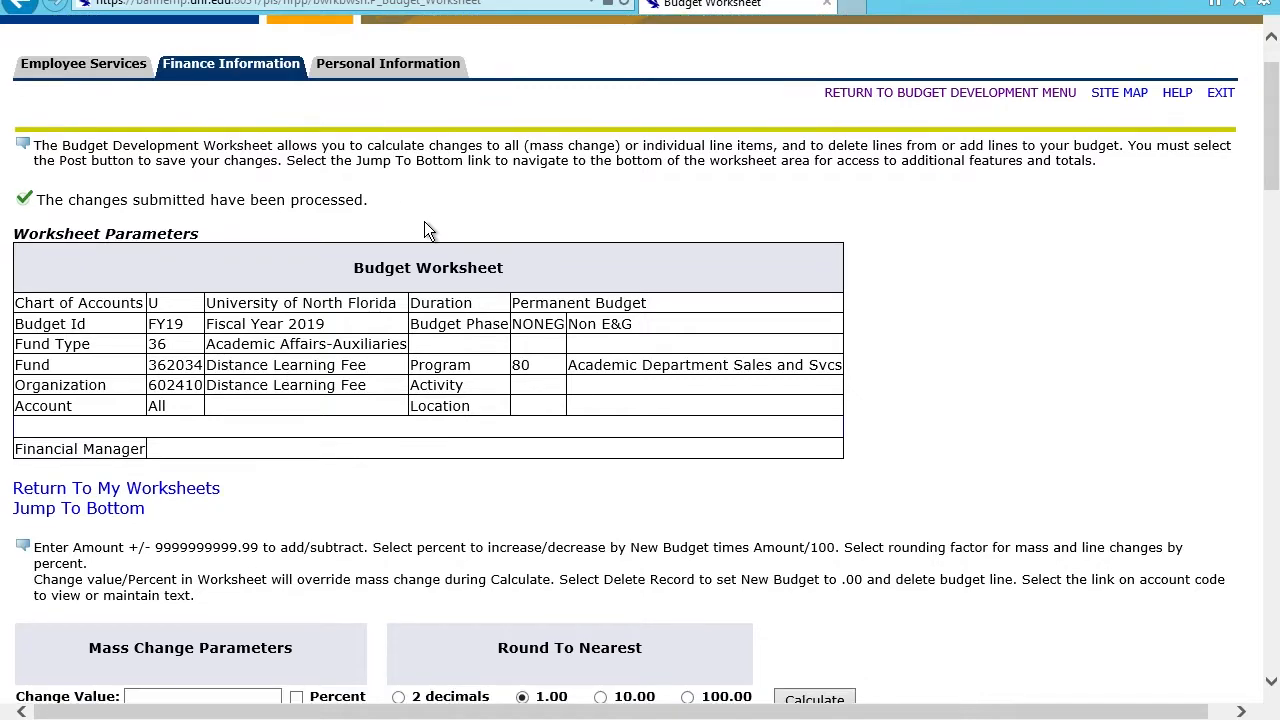
scroll(424, 222, "down", 3)
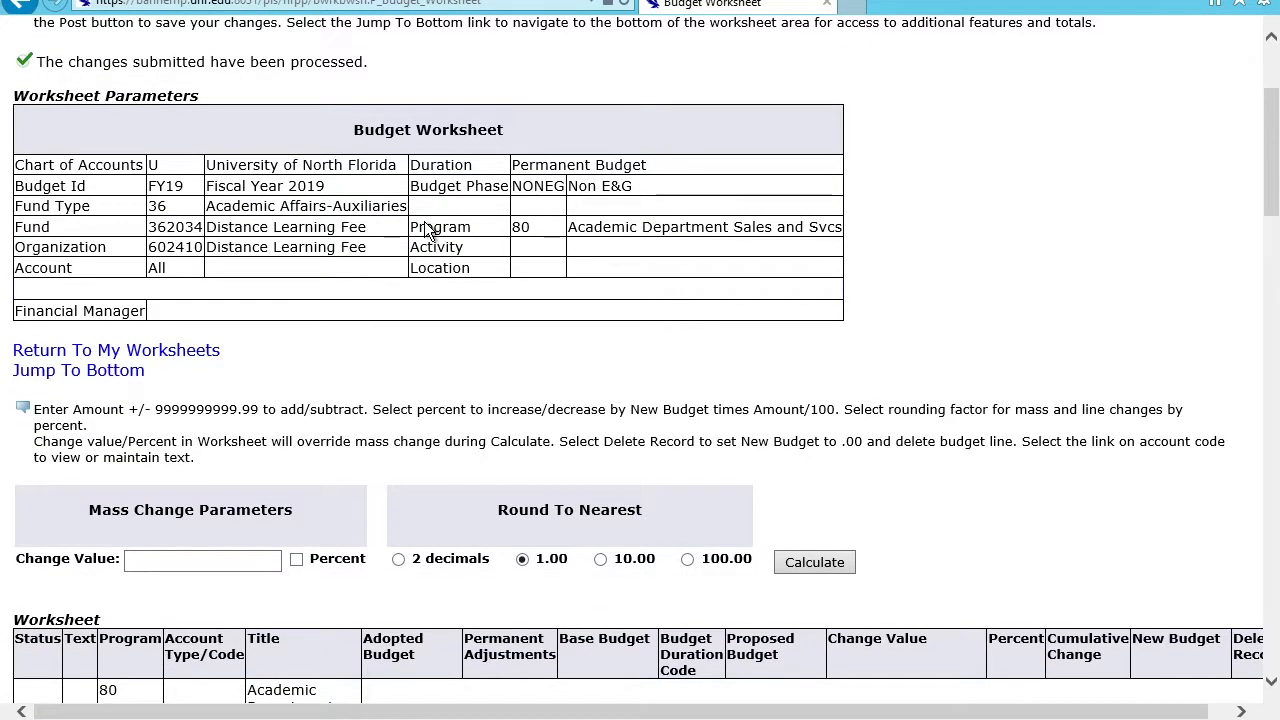
scroll(424, 228, "down", 6)
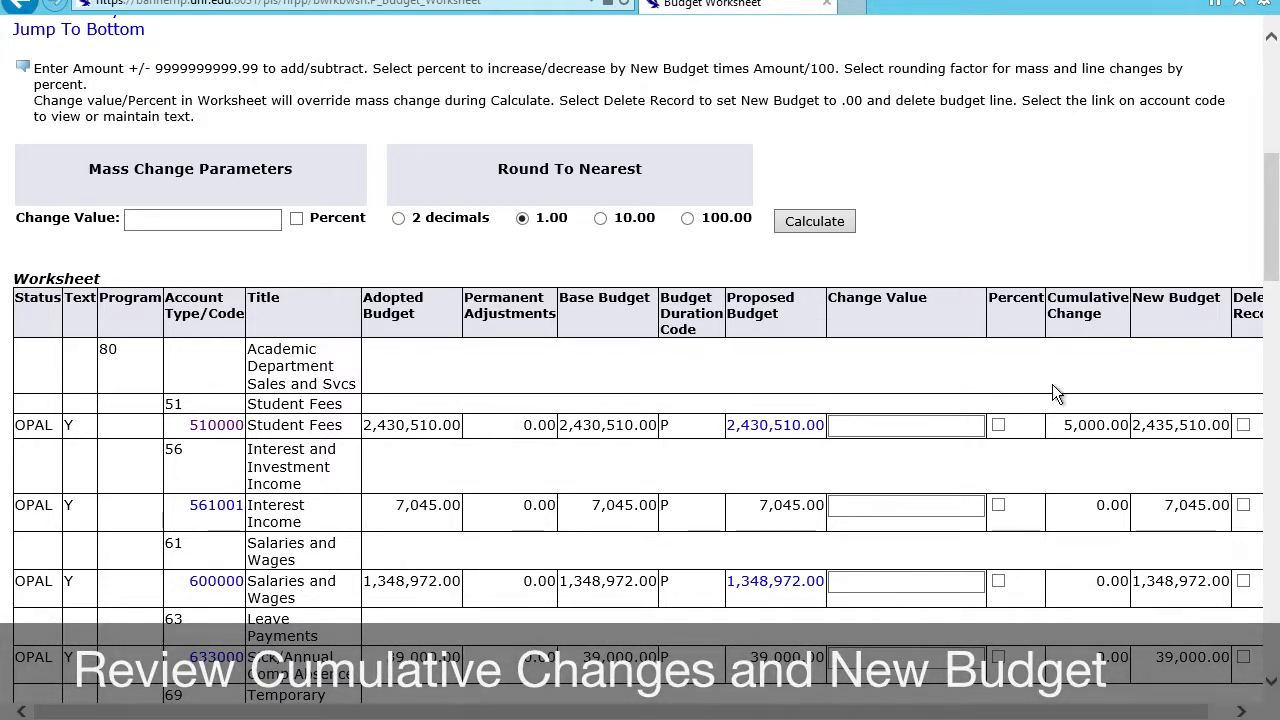
scroll(1158, 386, "up", 1)
scroll(1158, 388, "down", 5)
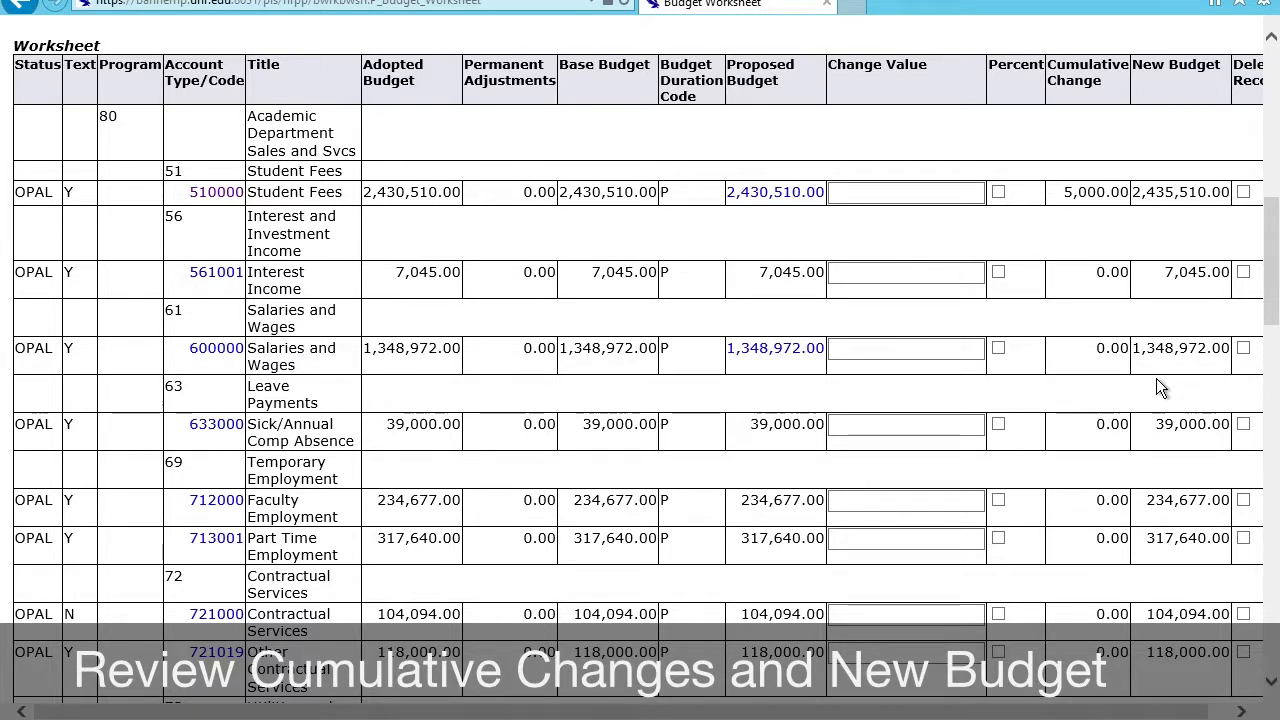
left_click_drag(1274, 290, 1272, 430)
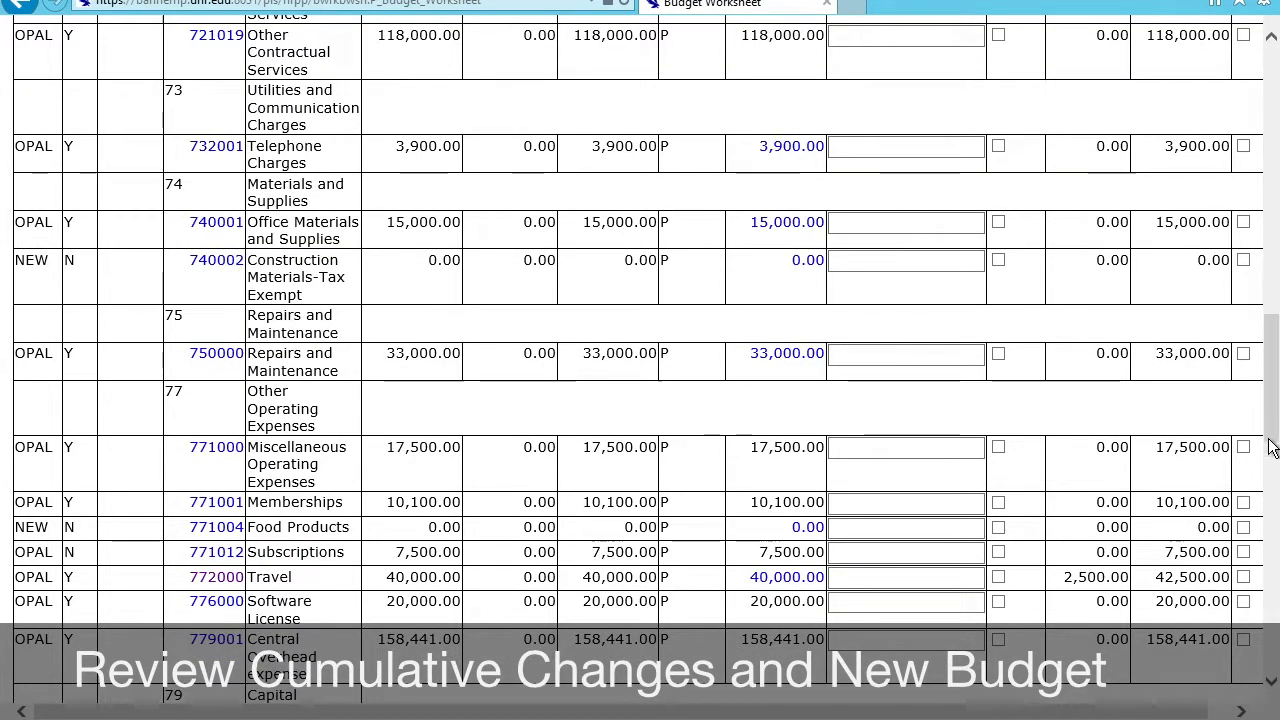
scroll(1272, 430, "down", 3)
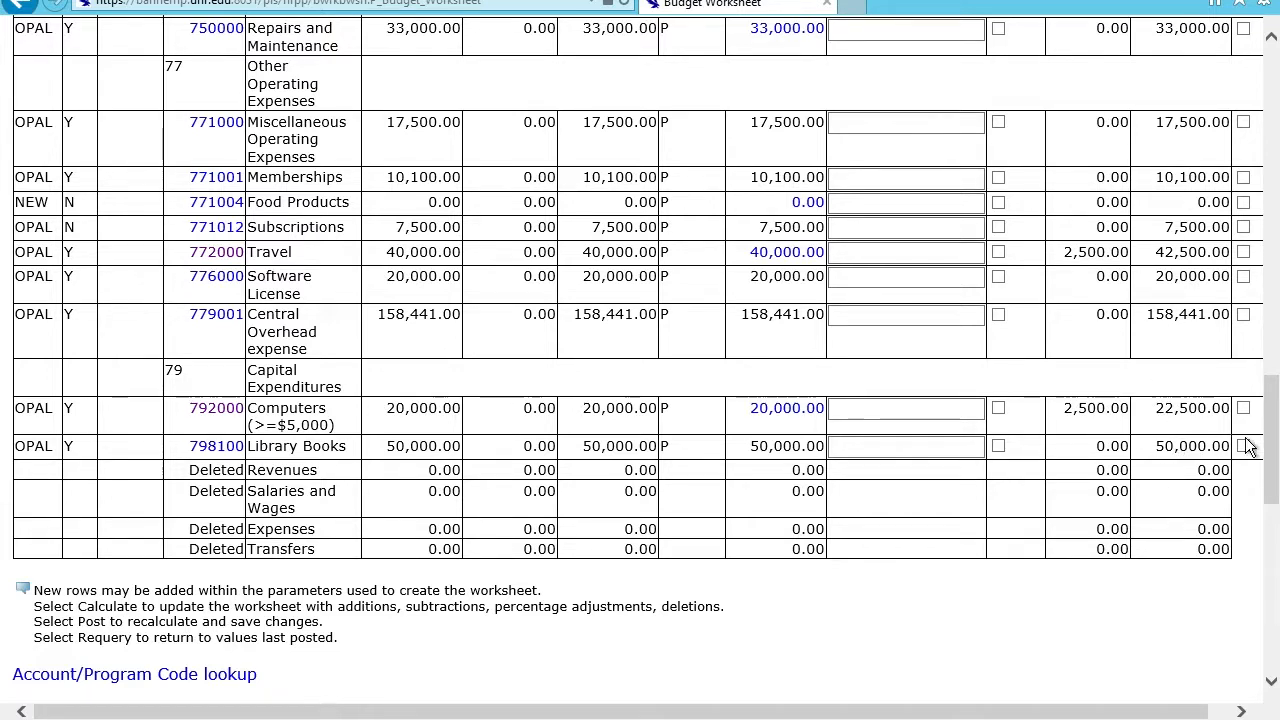
Step: Post the worksheet to save the calculated budget changes
left_click_drag(1272, 432, 1270, 506)
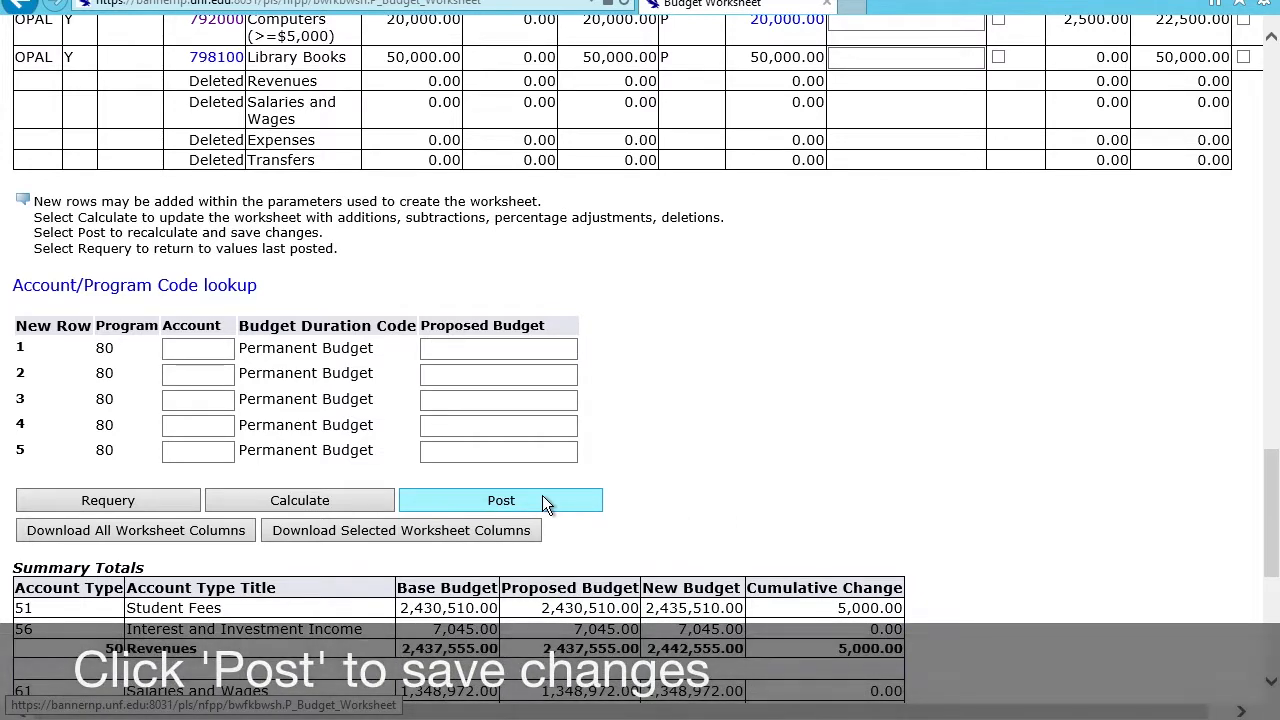
left_click(542, 497)
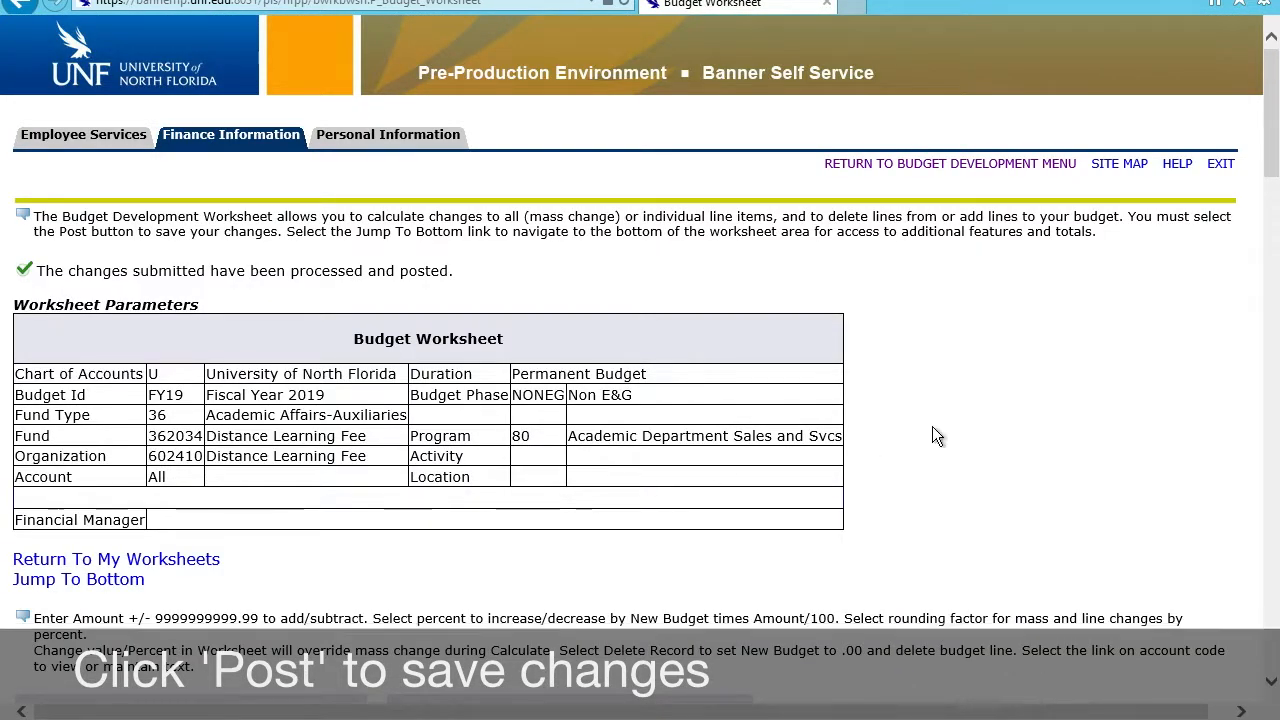
Step: Open the budget development text for the Student Fees line, account 510000
scroll(932, 426, "down", 1)
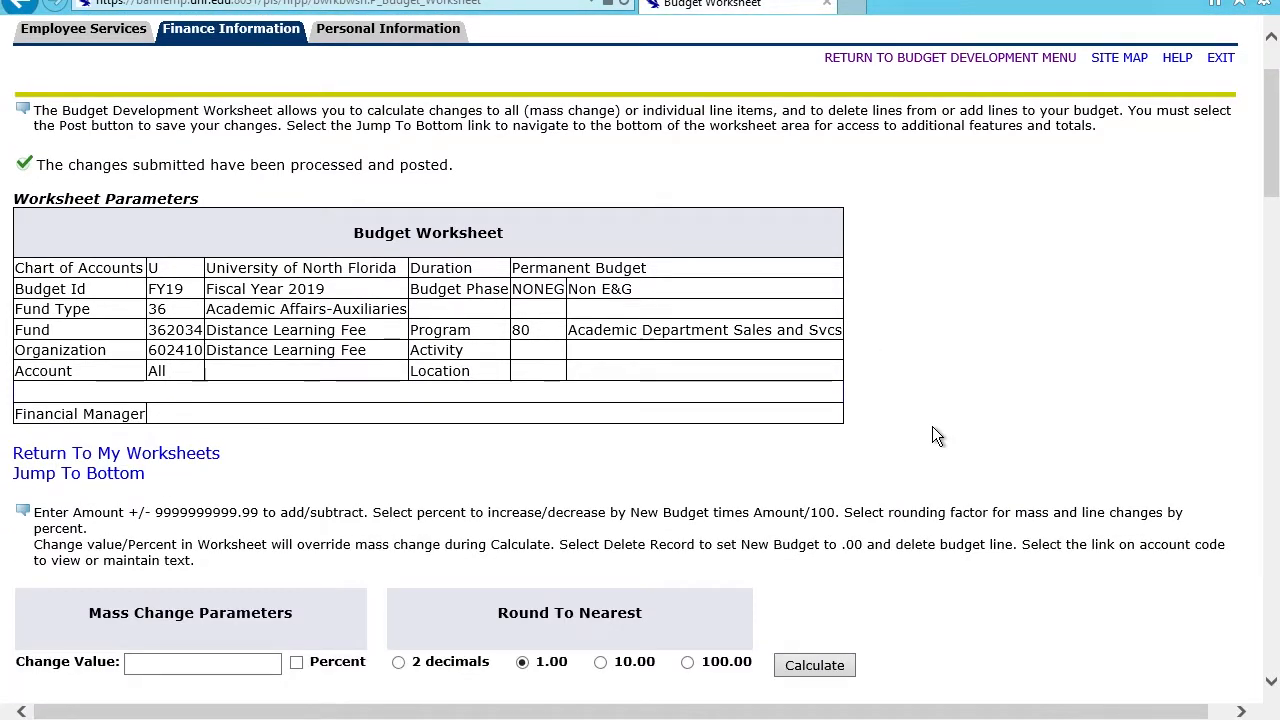
scroll(932, 427, "down", 1)
scroll(932, 427, "down", 2)
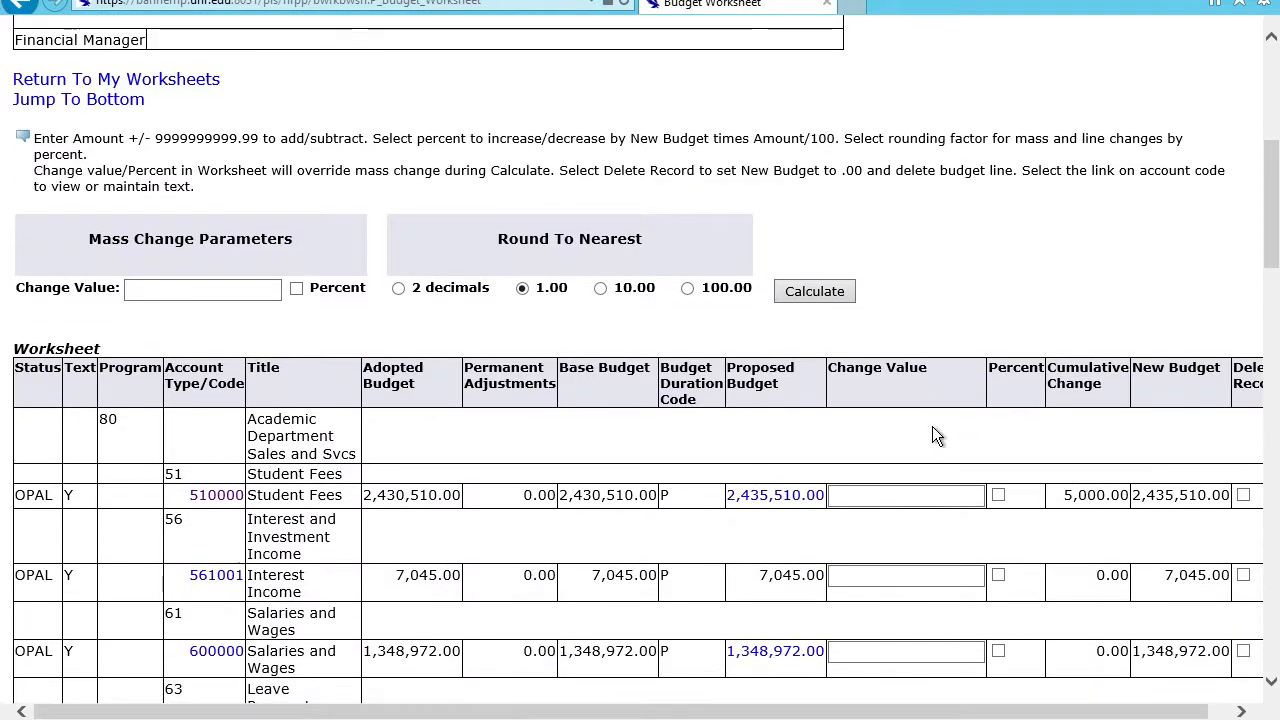
scroll(932, 426, "down", 4)
left_click(982, 282)
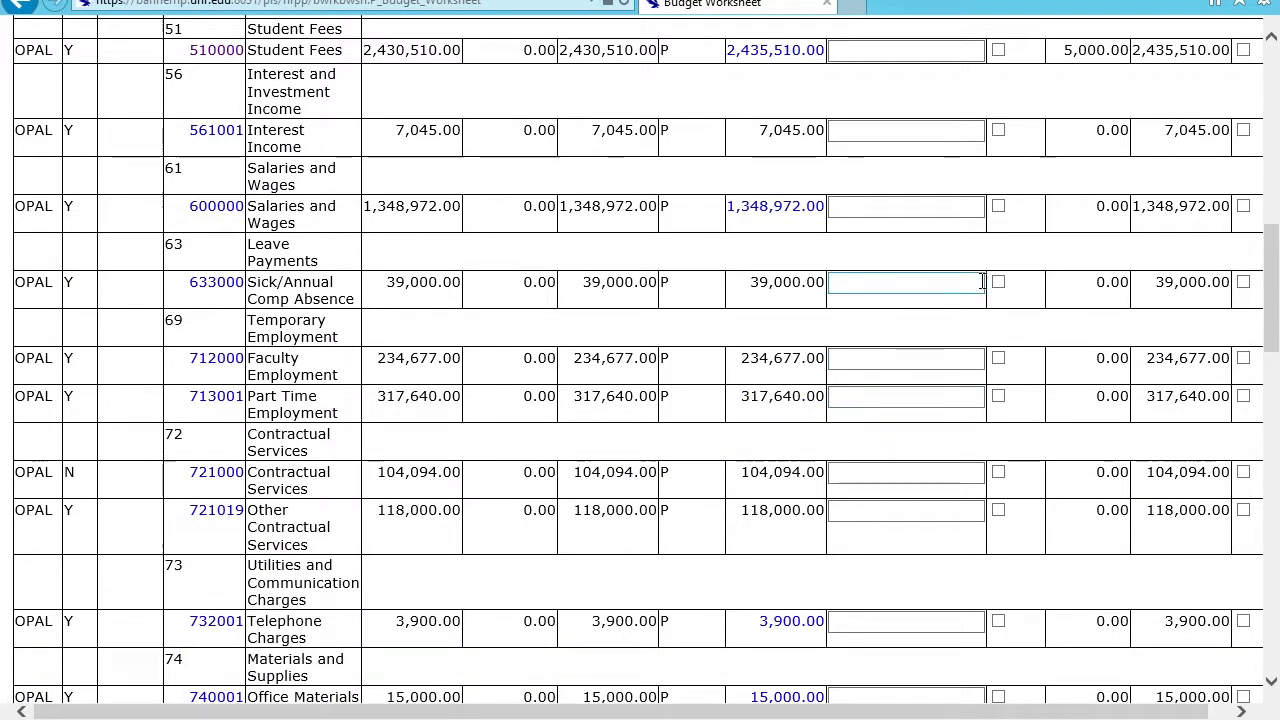
scroll(980, 280, "up", 1)
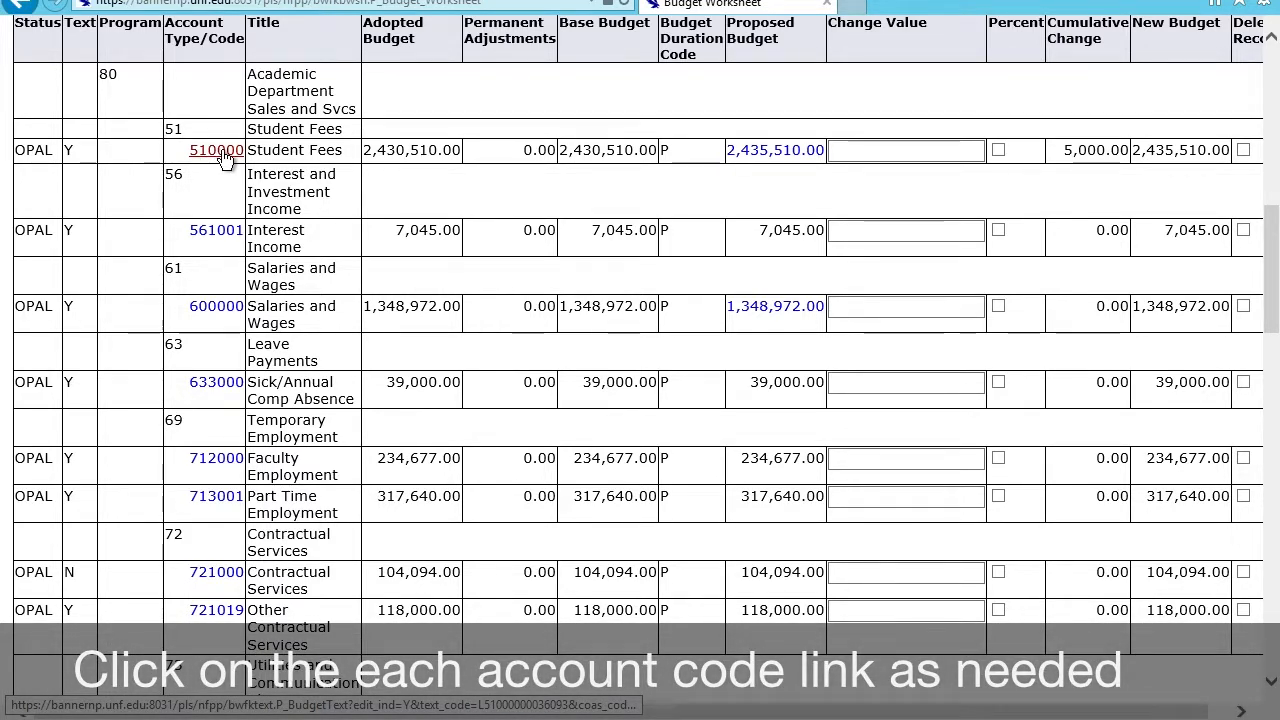
left_click(222, 152)
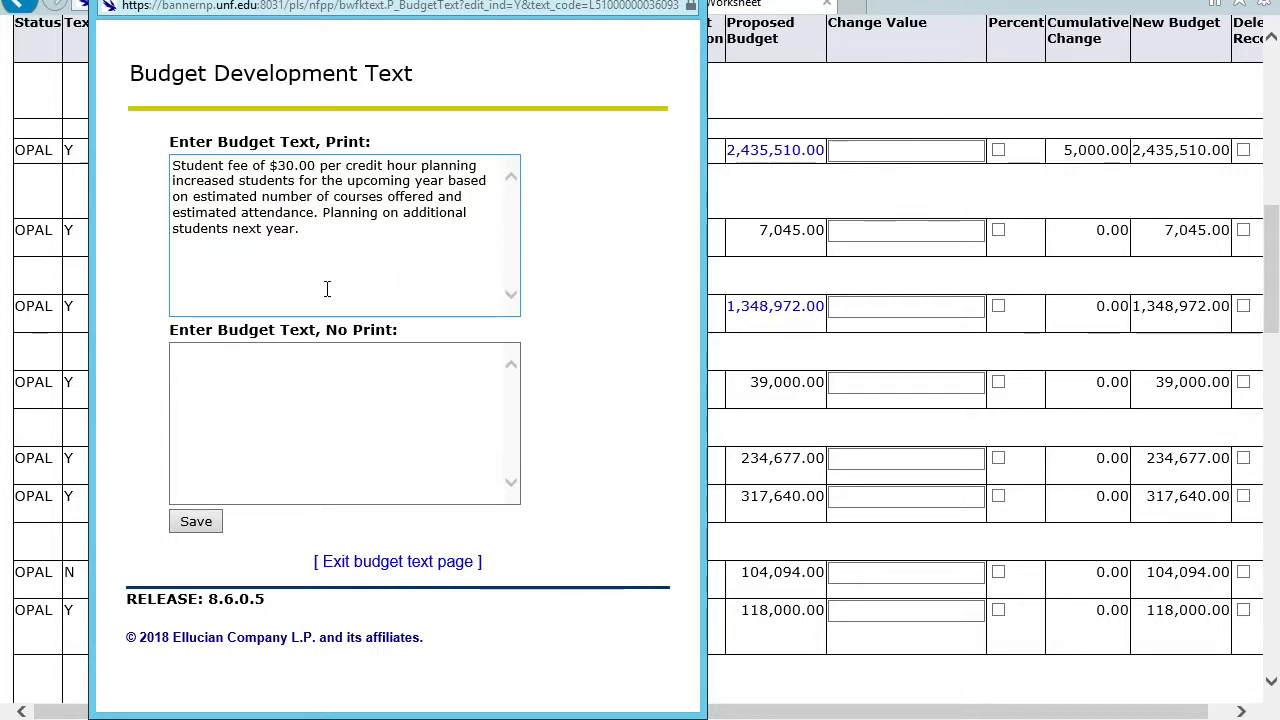
Step: Save the printable budget development text for the Student Fees line and exit the budget text page
left_click(220, 357)
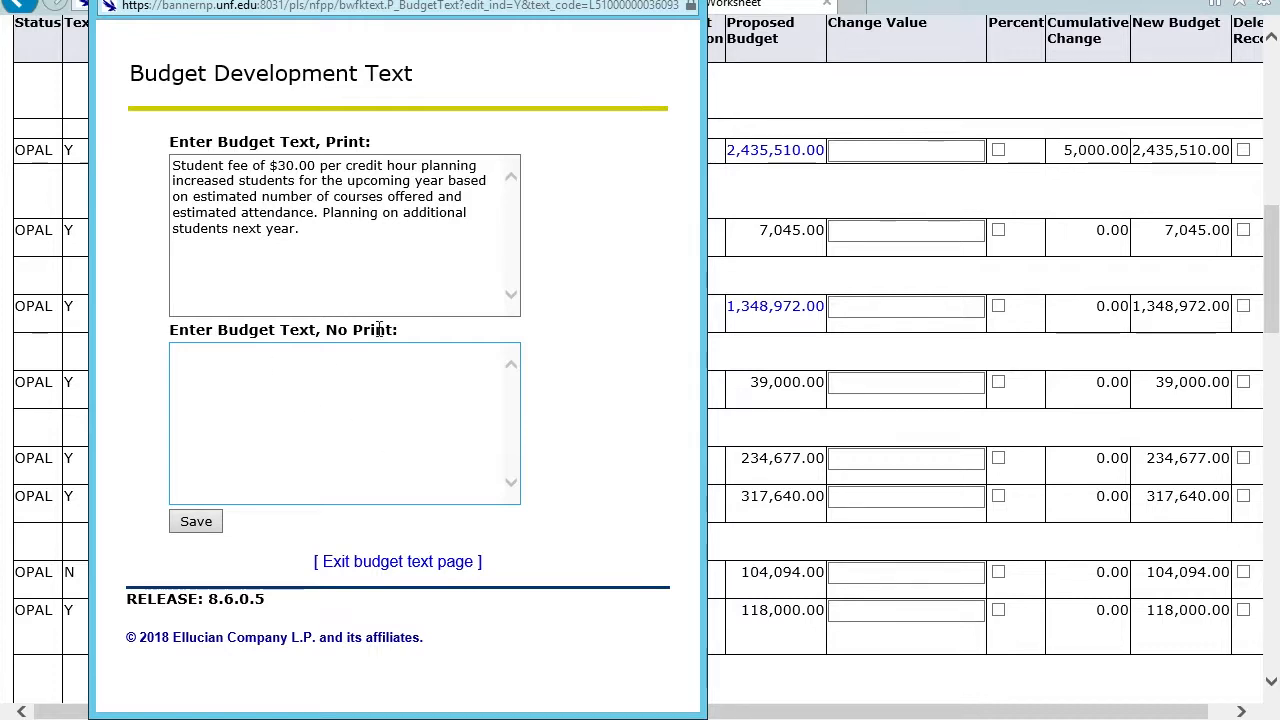
left_click(317, 228)
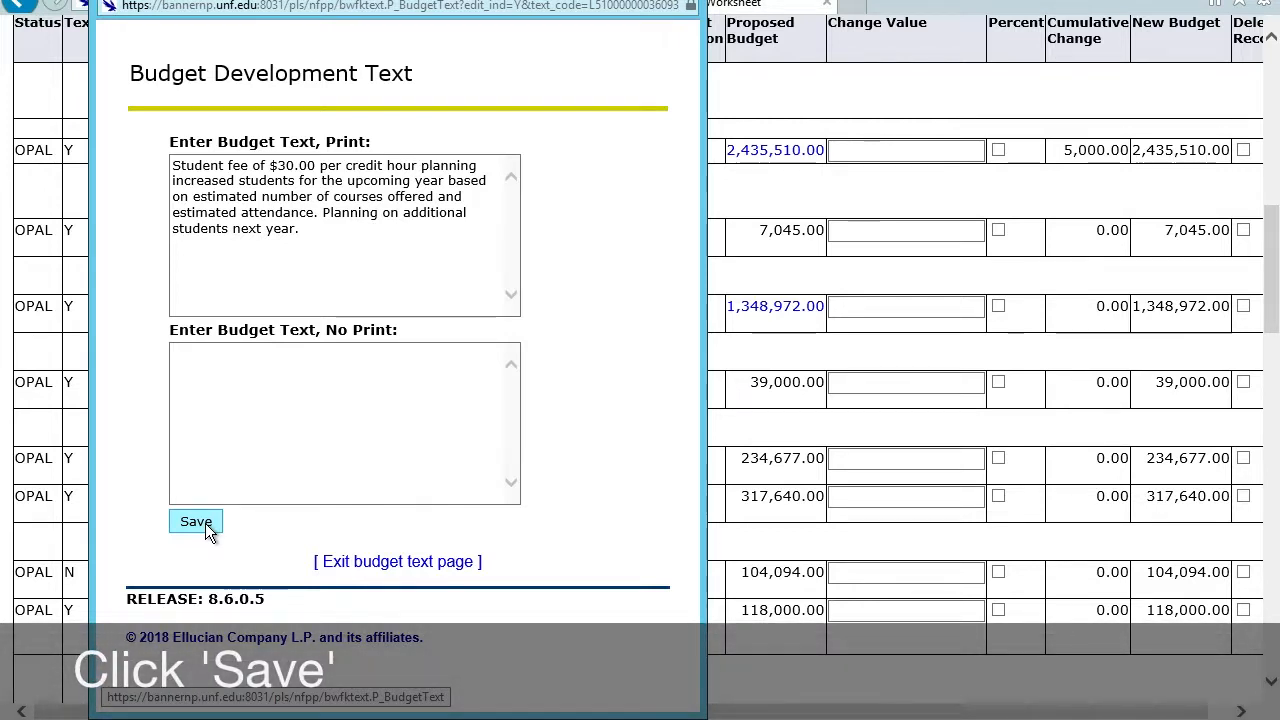
left_click(205, 523)
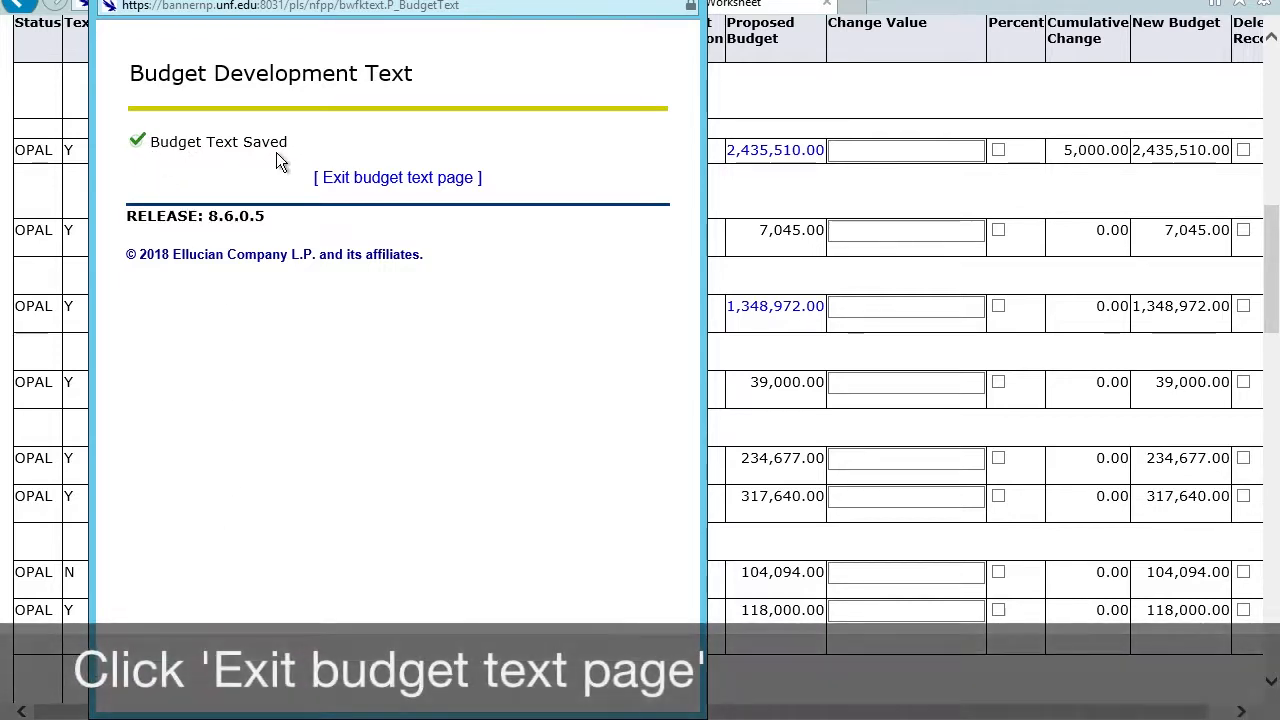
left_click(373, 181)
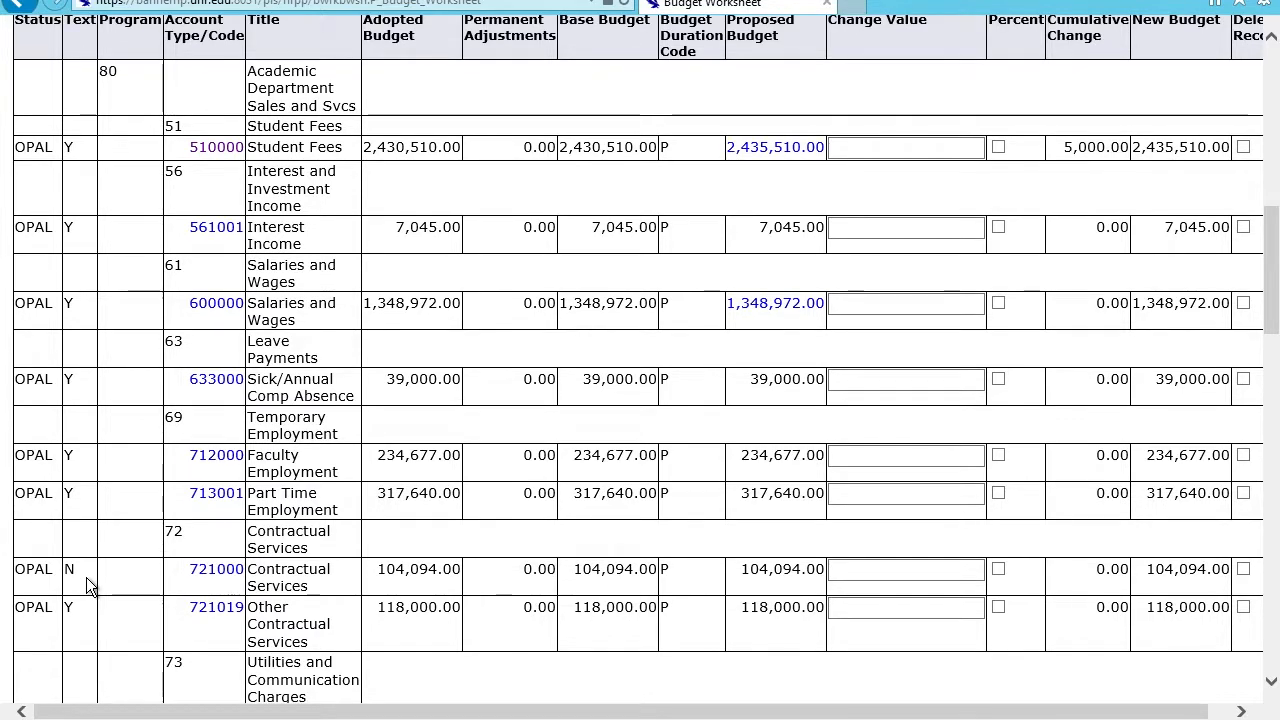
Step: Post the Distance Learning Fee budget worksheet again to recalculate and save its changes
scroll(88, 586, "down", 1)
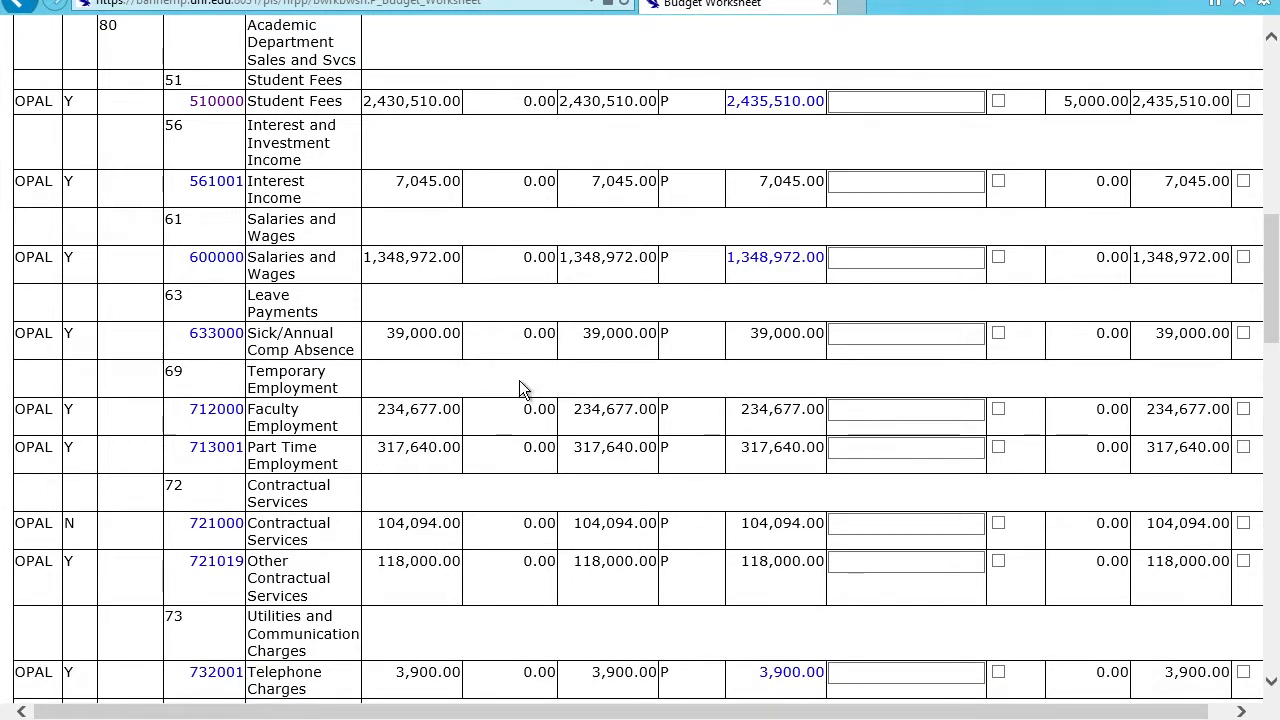
scroll(520, 388, "down", 5)
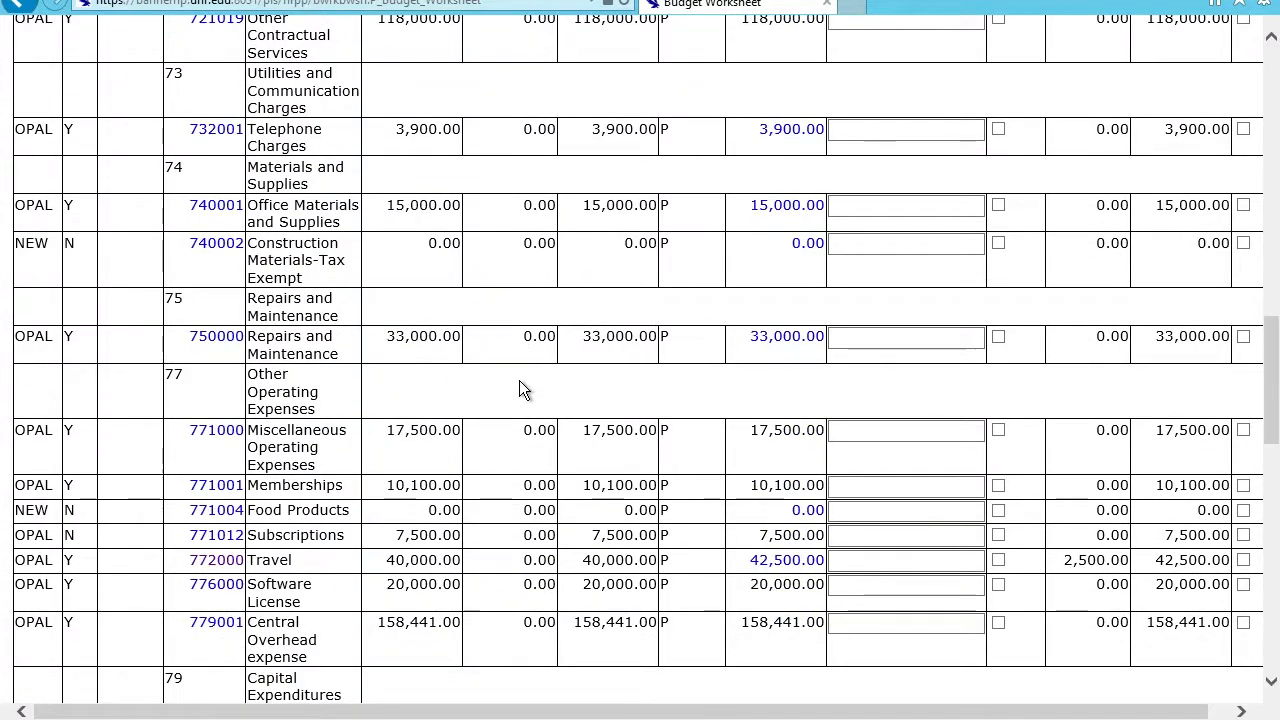
scroll(519, 381, "down", 1)
scroll(519, 381, "down", 1)
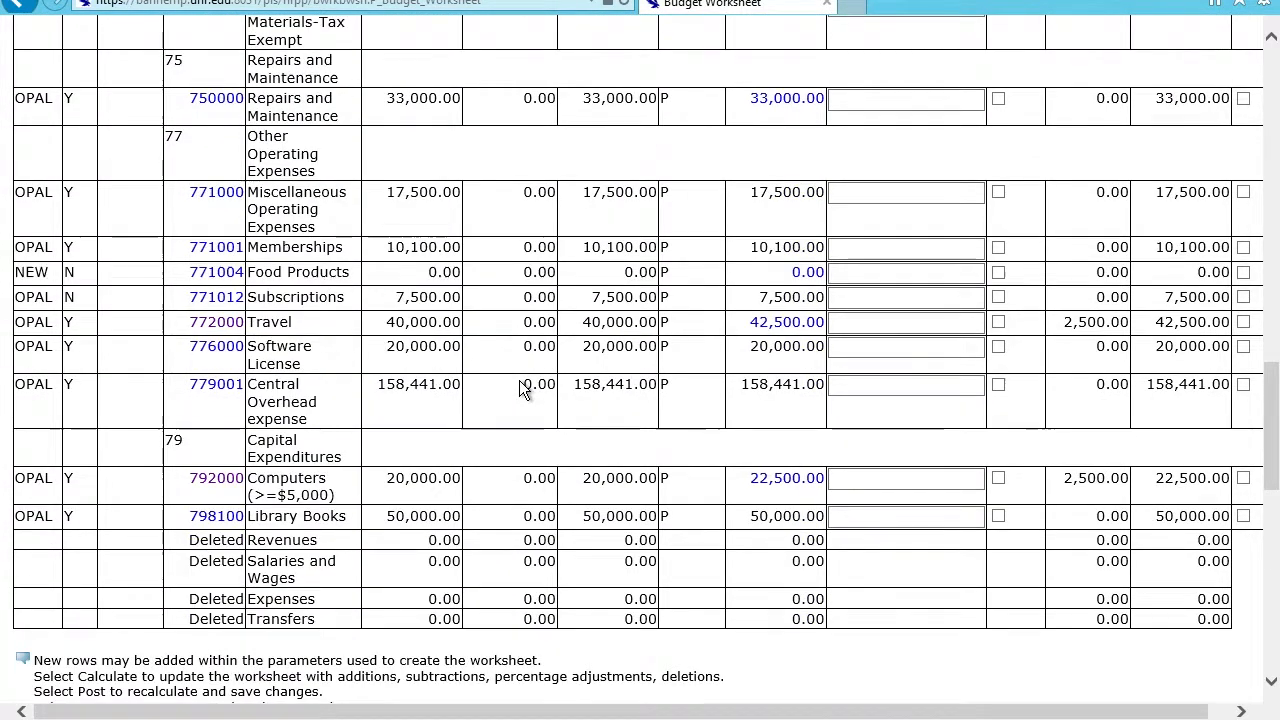
scroll(519, 380, "down", 3)
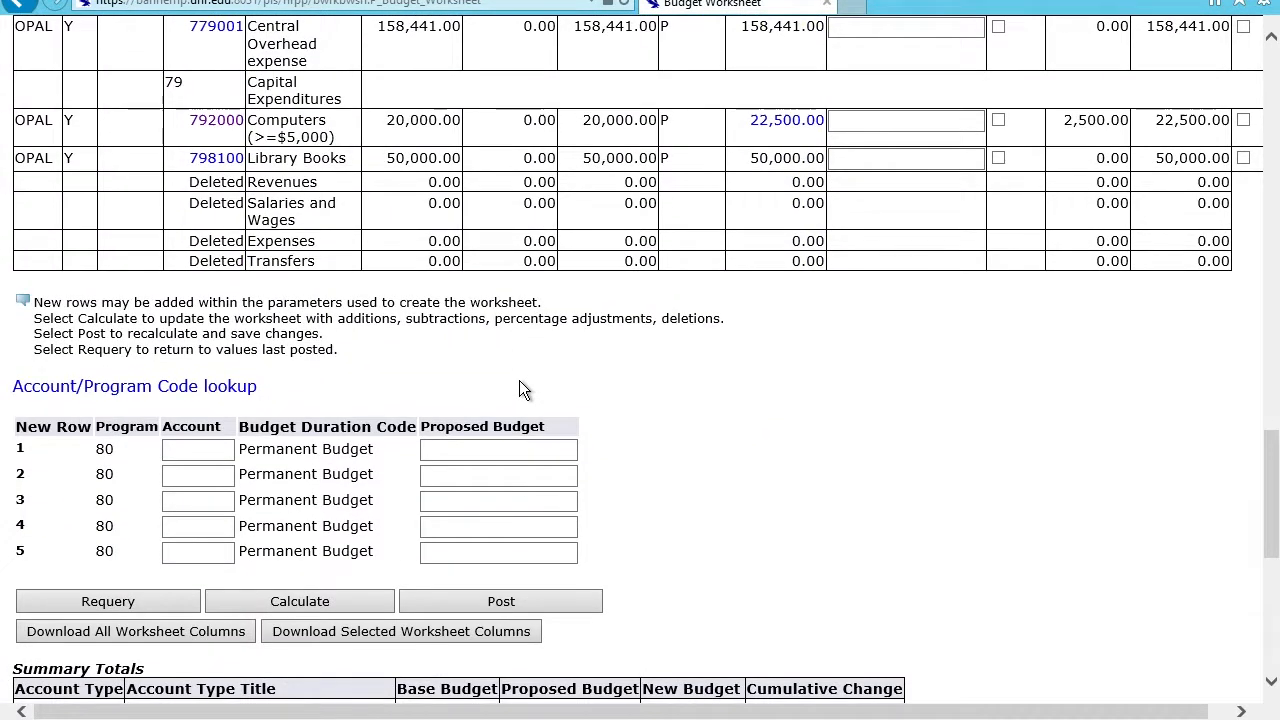
left_click(512, 602)
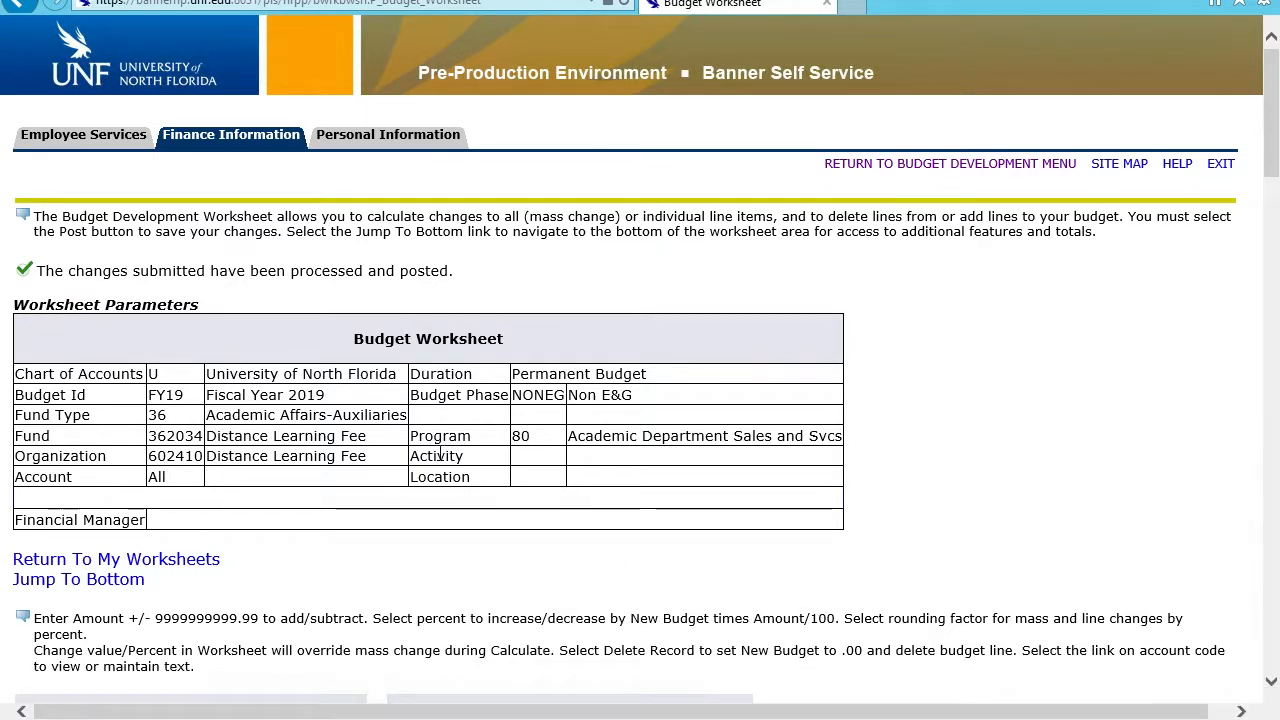
Step: Review the posted worksheet's Summary Totals, checking the revenue, expense and net cumulative changes
scroll(440, 453, "down", 3)
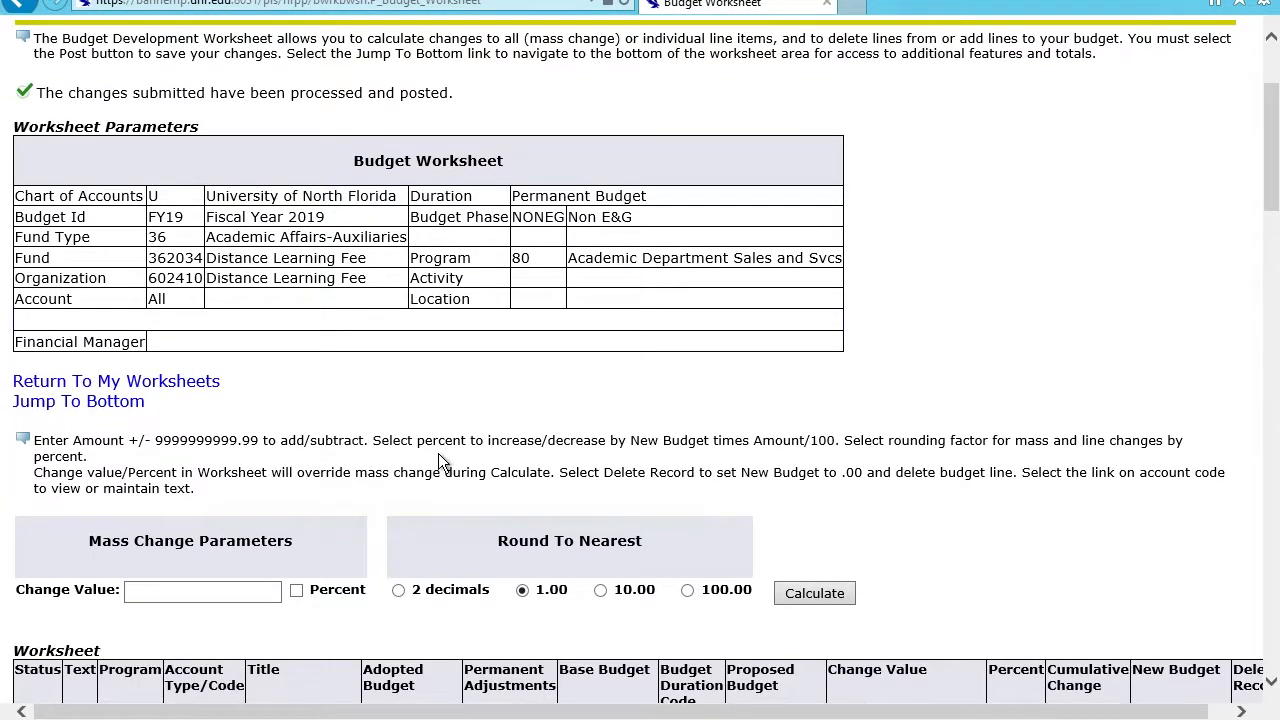
scroll(1111, 220, "down", 20)
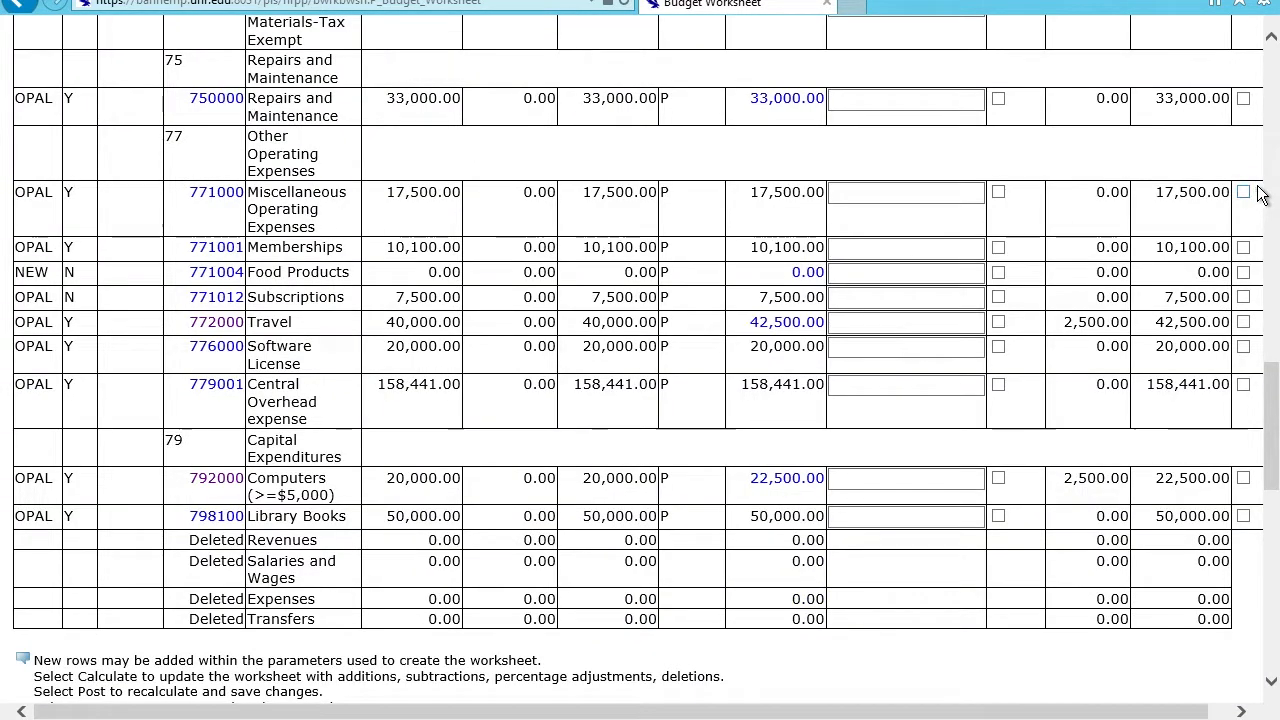
scroll(1262, 307, "down", 5)
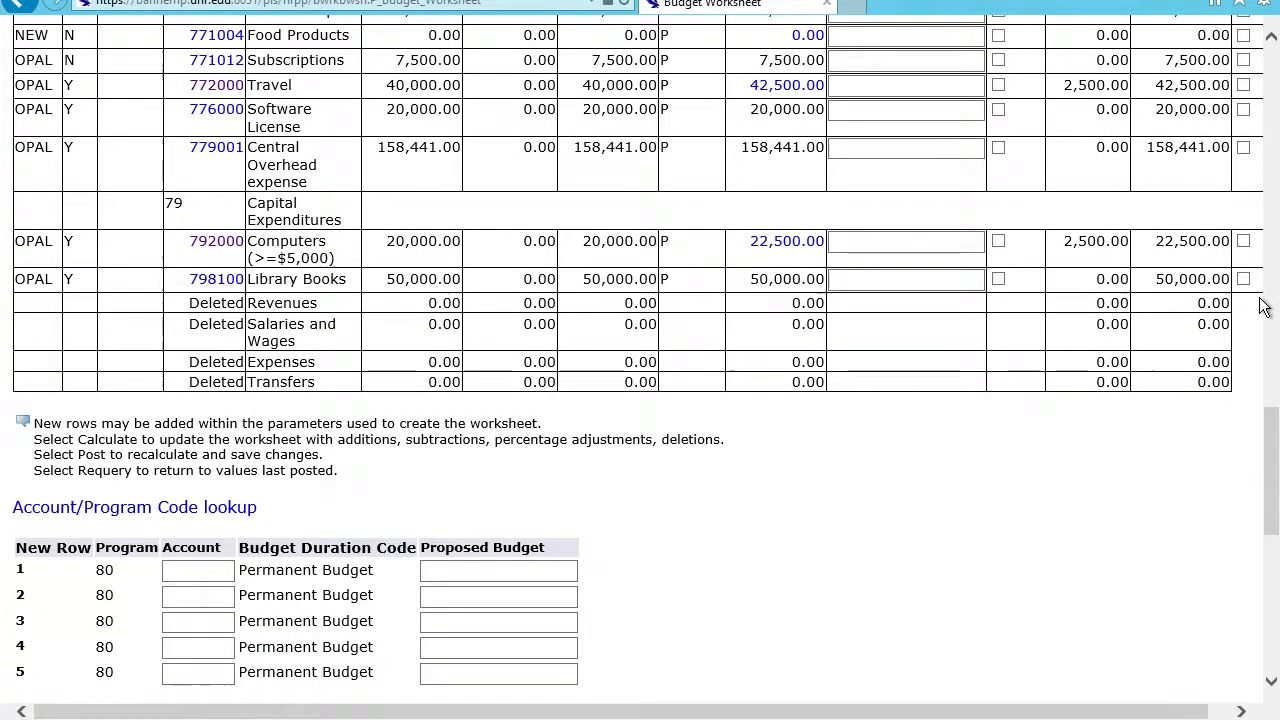
scroll(1262, 307, "down", 10)
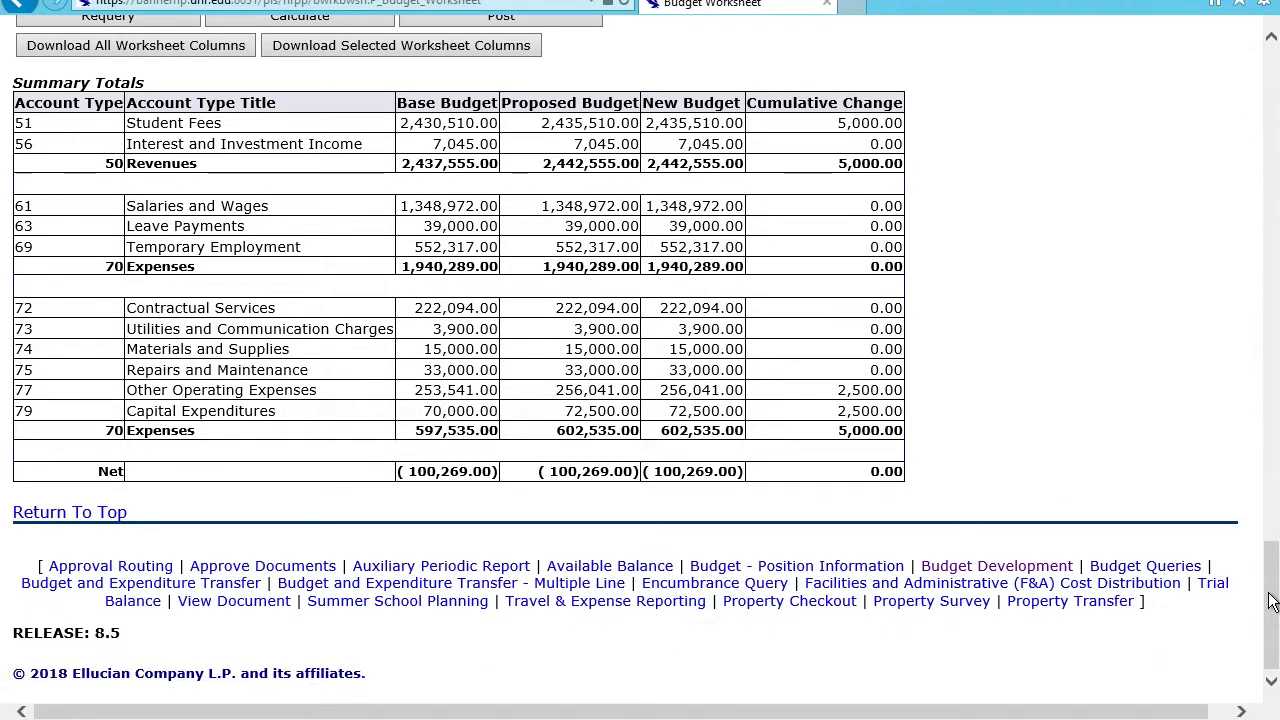
scroll(1271, 600, "up", 2)
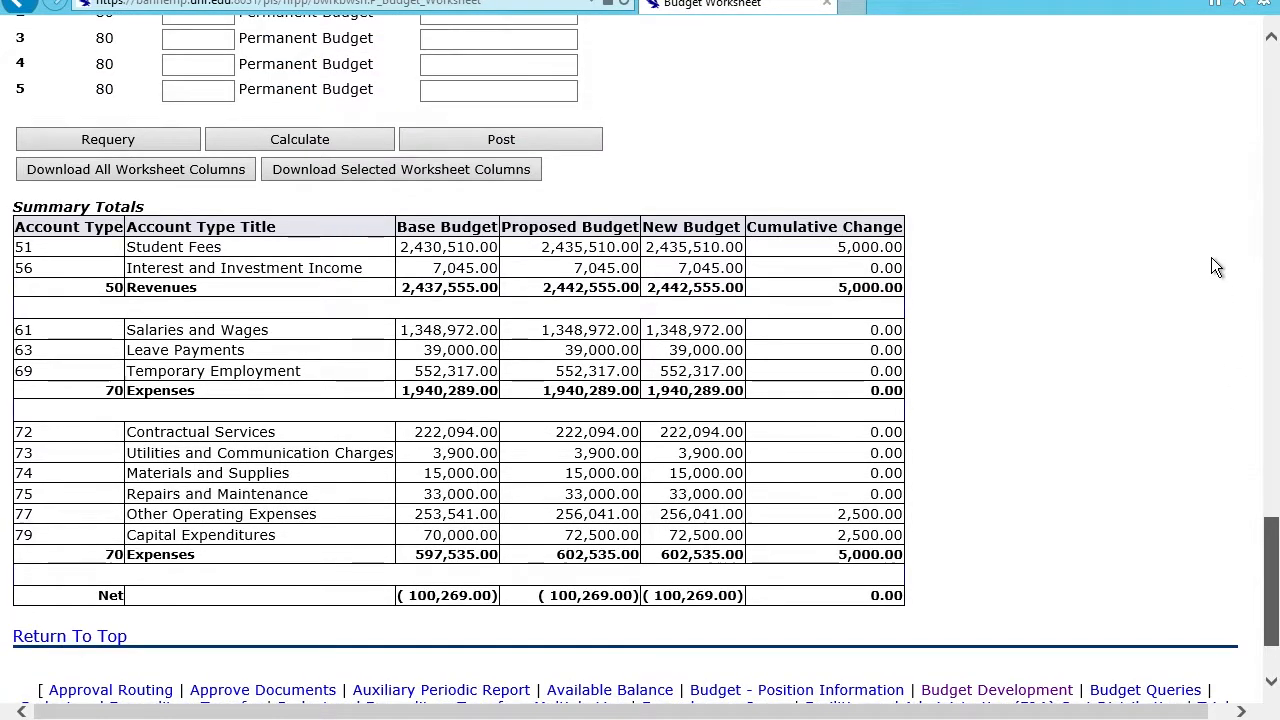
scroll(1216, 266, "up", 20)
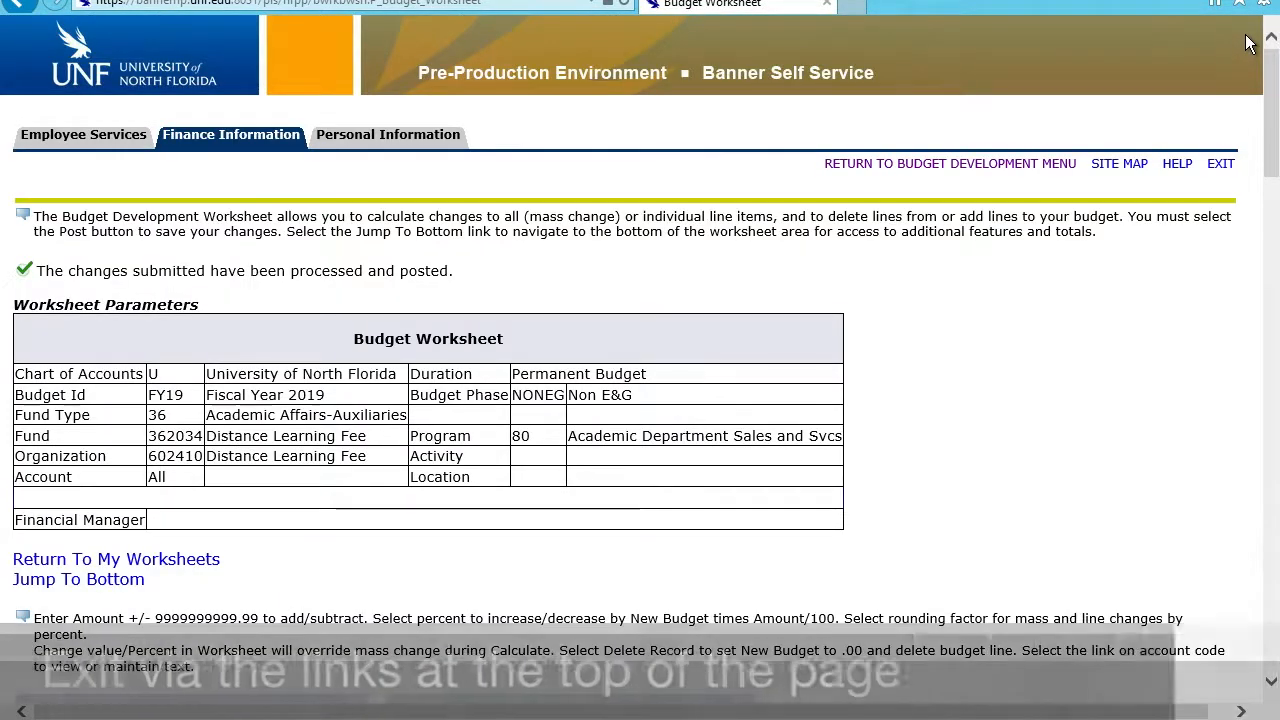